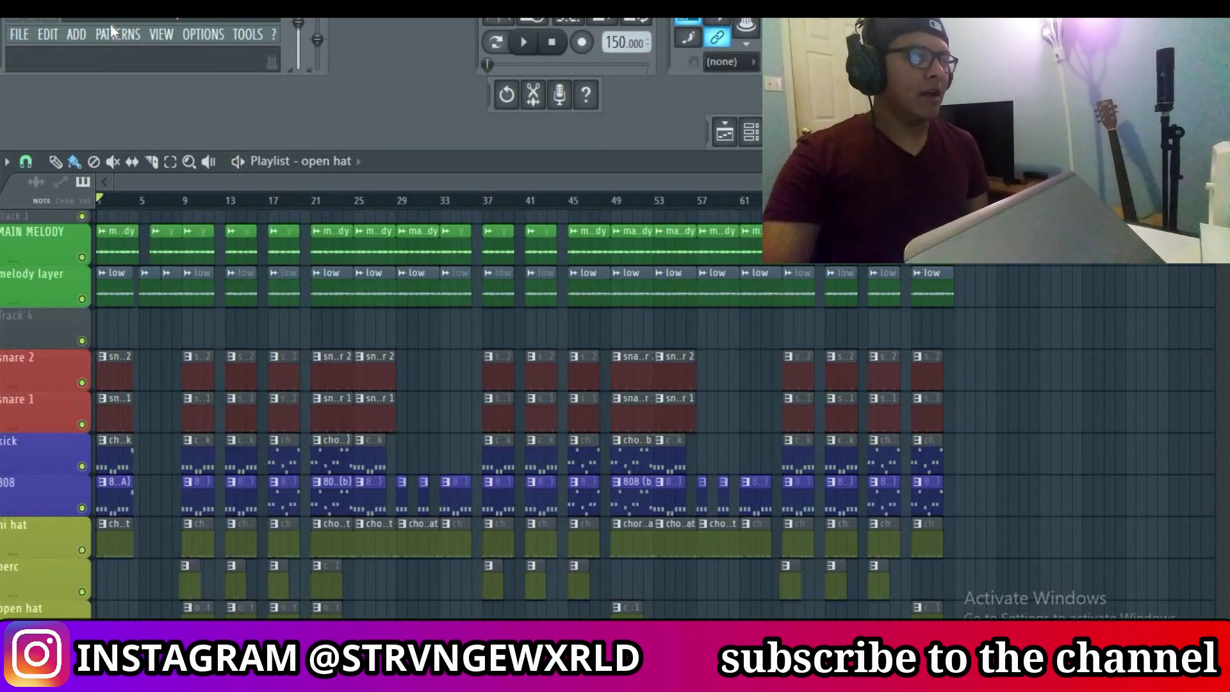
Step: Review the beat's arranged Playlist tracks, then bring up the Mixer
scroll(541, 407, "down", 3)
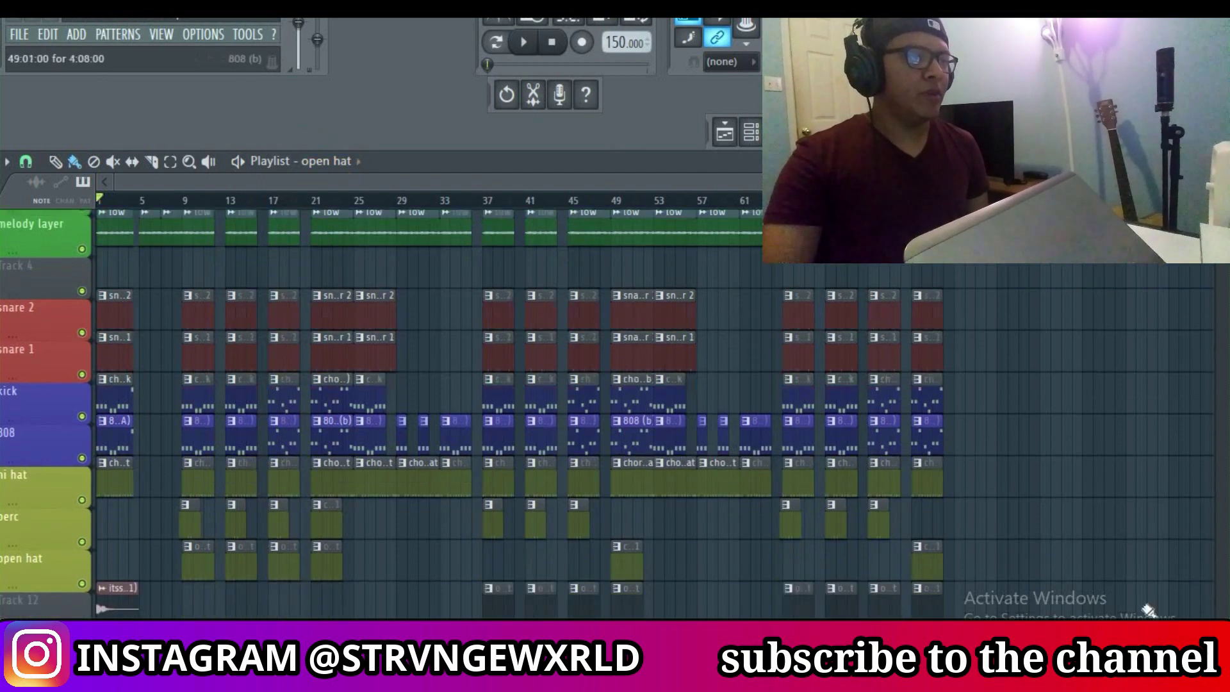
scroll(637, 404, "up", 3)
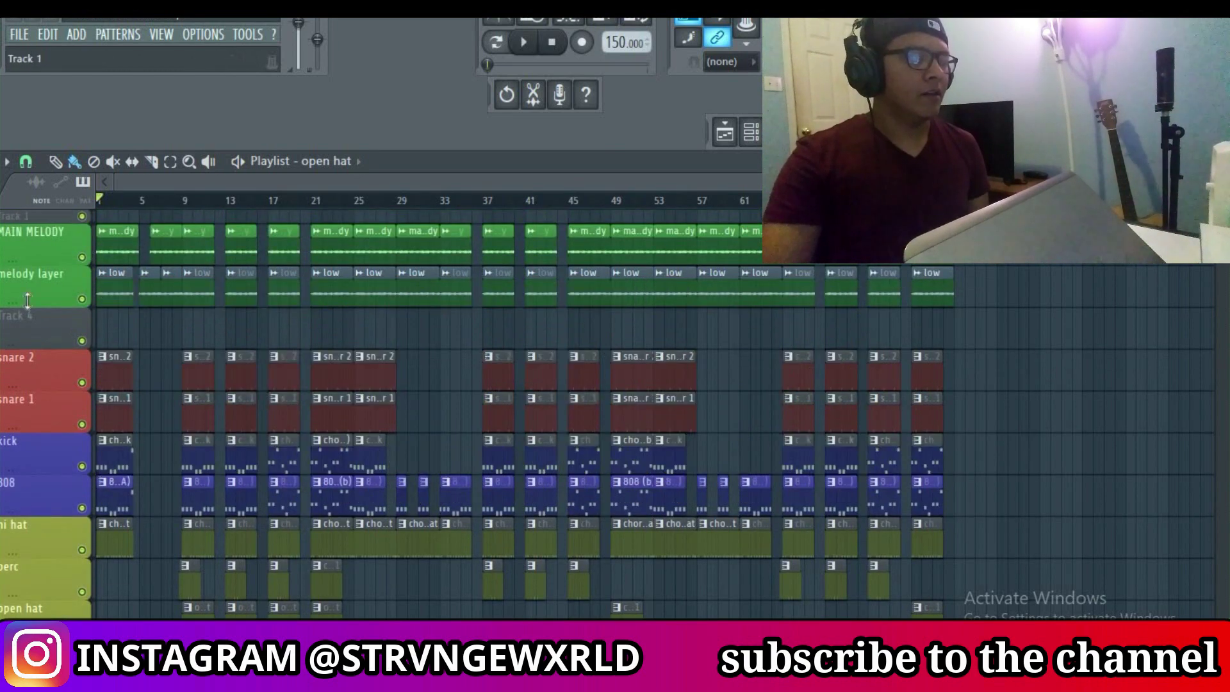
scroll(132, 404, "down", 3)
scroll(131, 404, "up", 3)
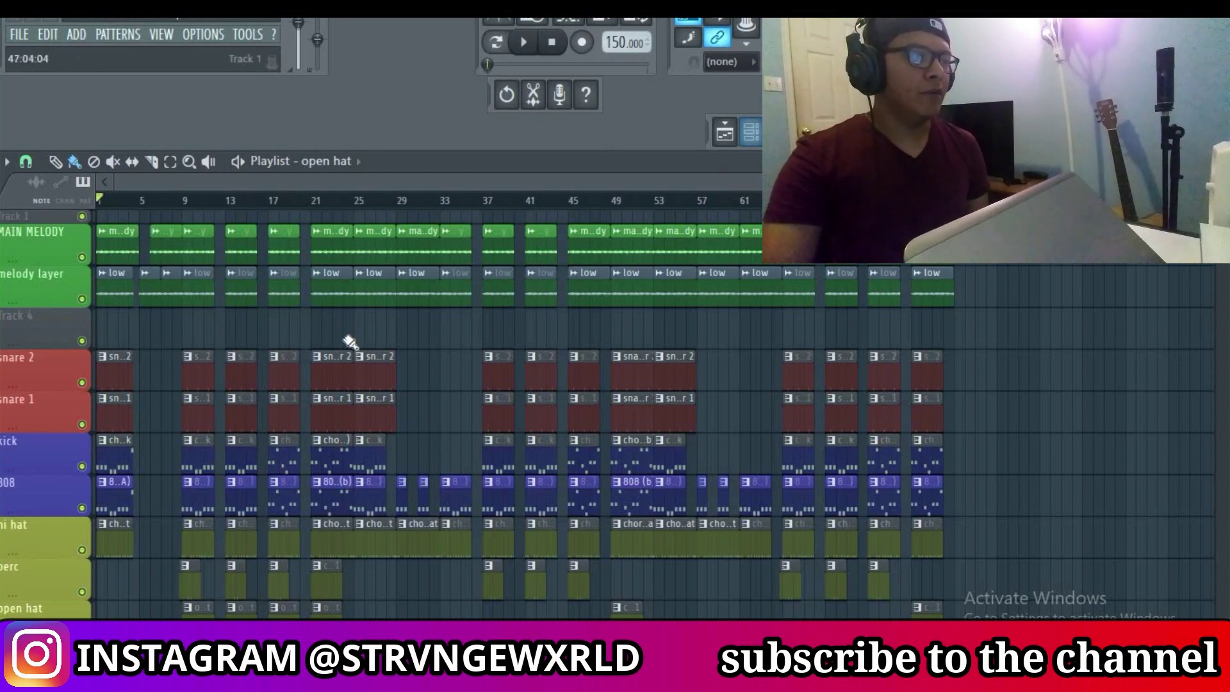
scroll(283, 411, "down", 1)
left_click(751, 131)
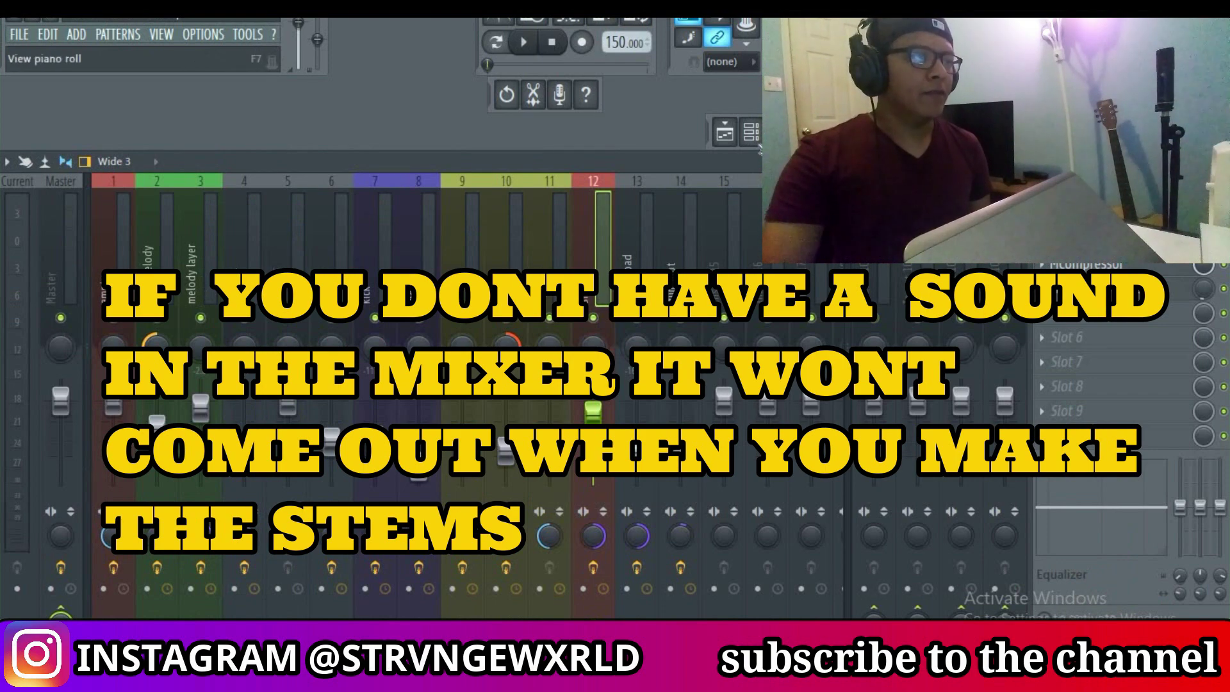
Step: In the Channel rack, route the 808 9 channel to mixer insert 8
left_click(750, 131)
mouse_move(431, 328)
left_mouse_down()
mouse_move(430, 365)
mouse_move(430, 323)
left_mouse_up()
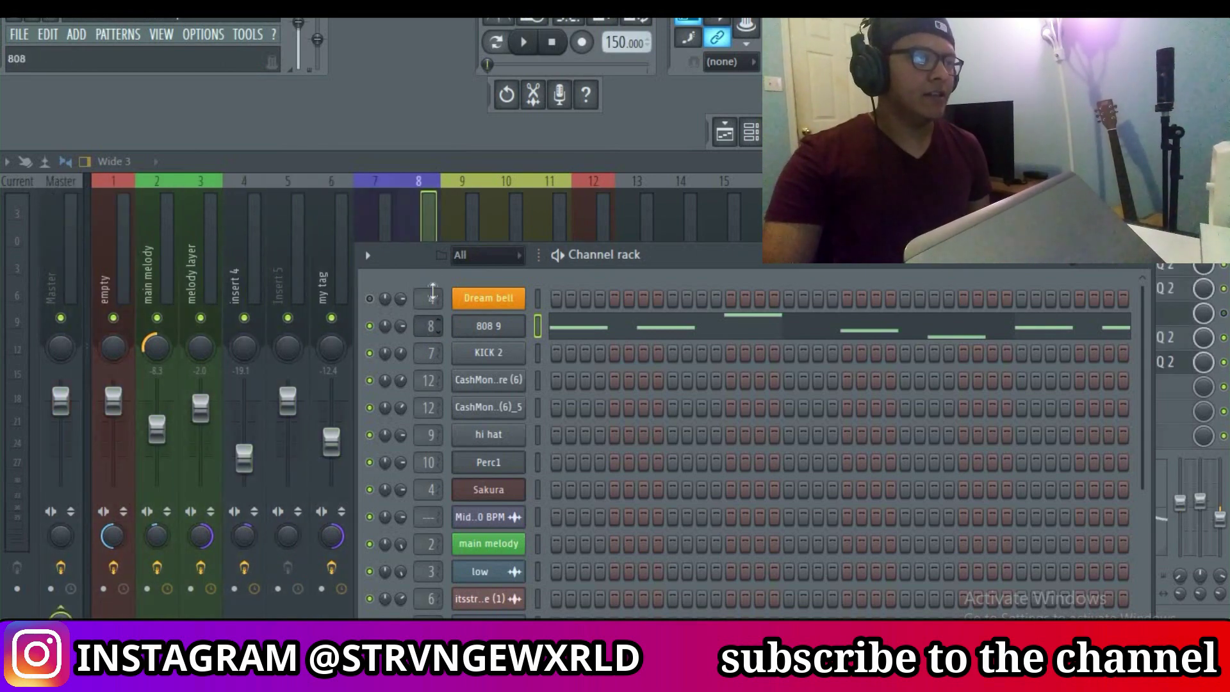
left_click_drag(602, 255, 552, 381)
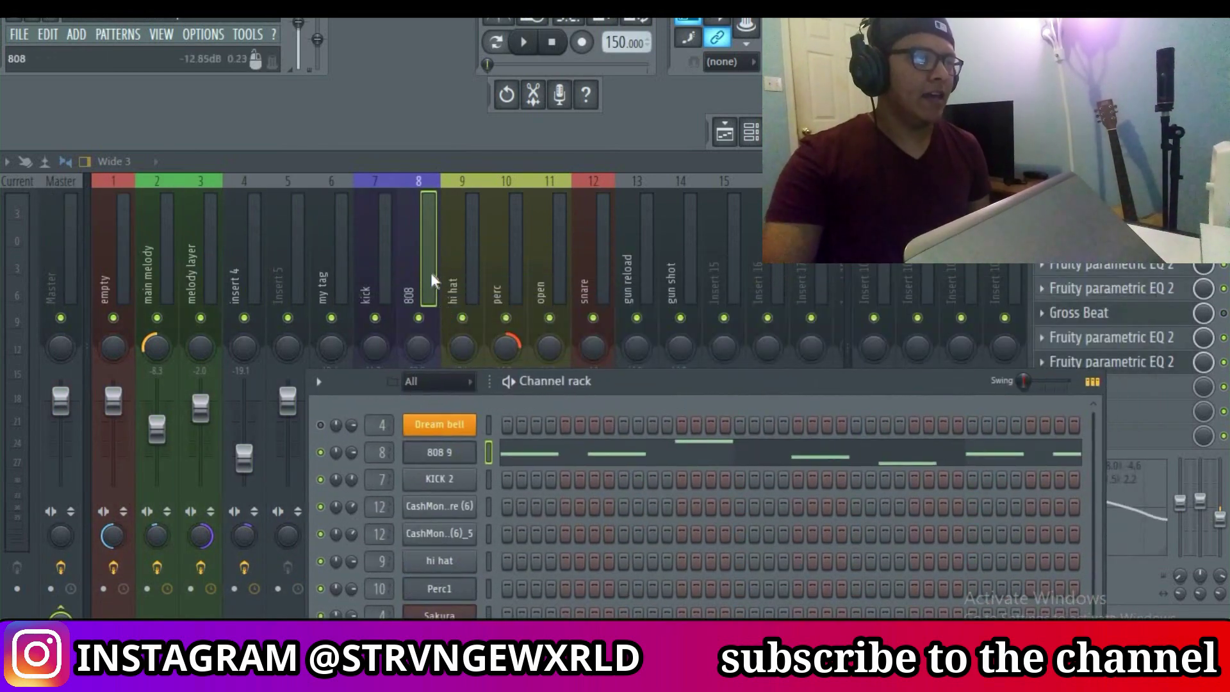
Step: Return to the Mixer and select the Master track to view its effects
key("F5")
left_click(14, 33)
mouse_move(47, 34)
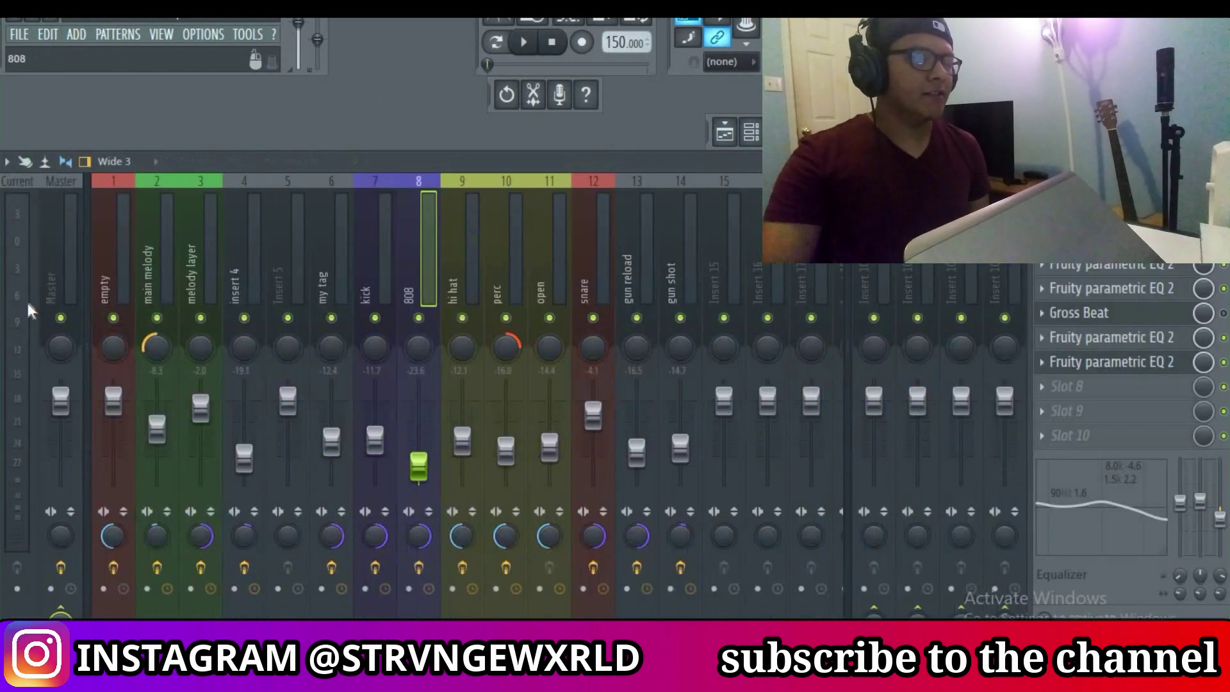
key("F9")
left_click(63, 267)
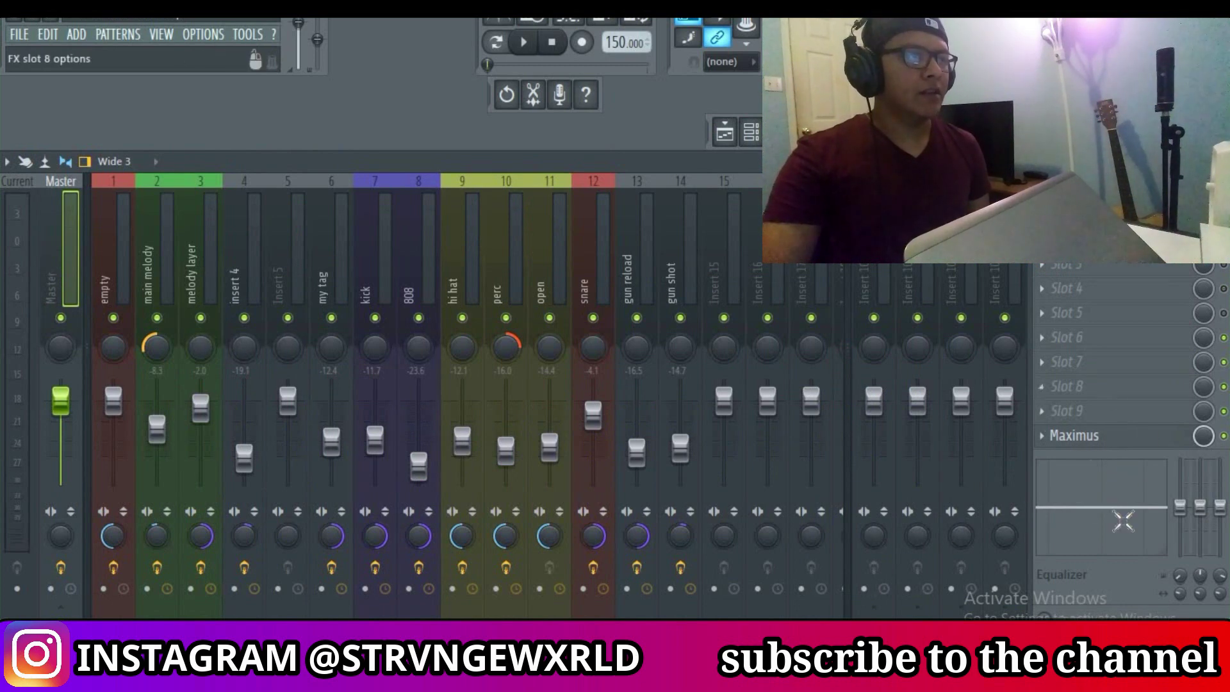
Step: Play the beat from the transport bar, then pause it
left_click(524, 45)
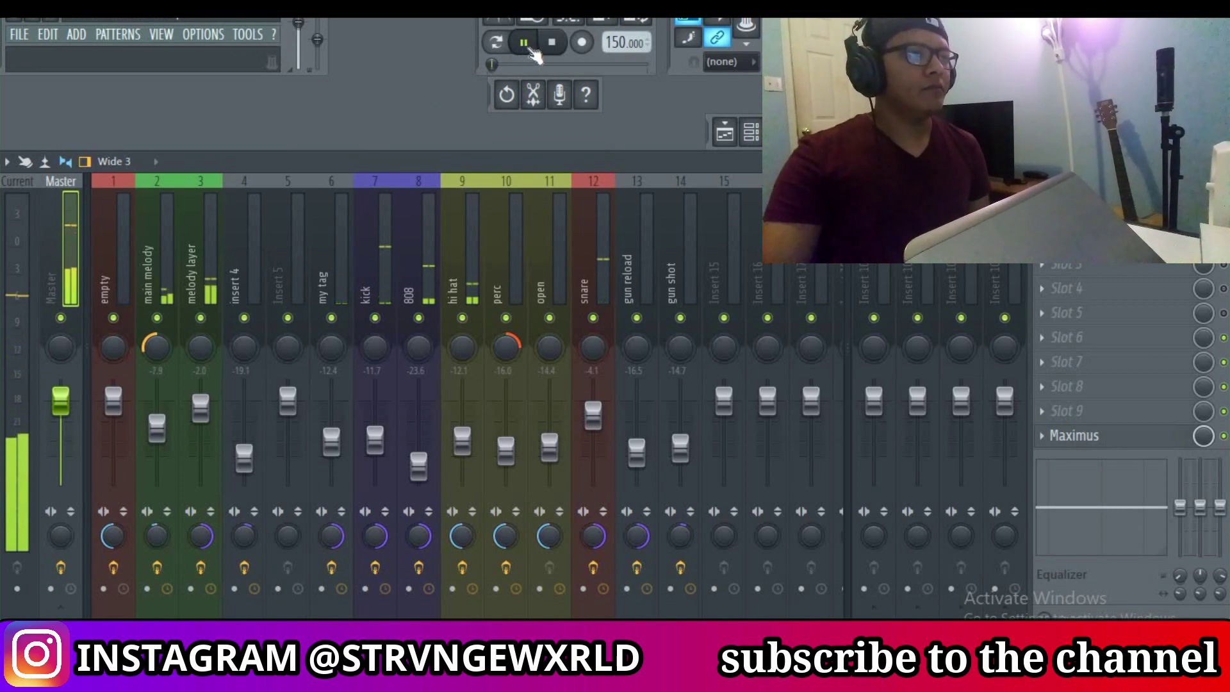
left_click(532, 53)
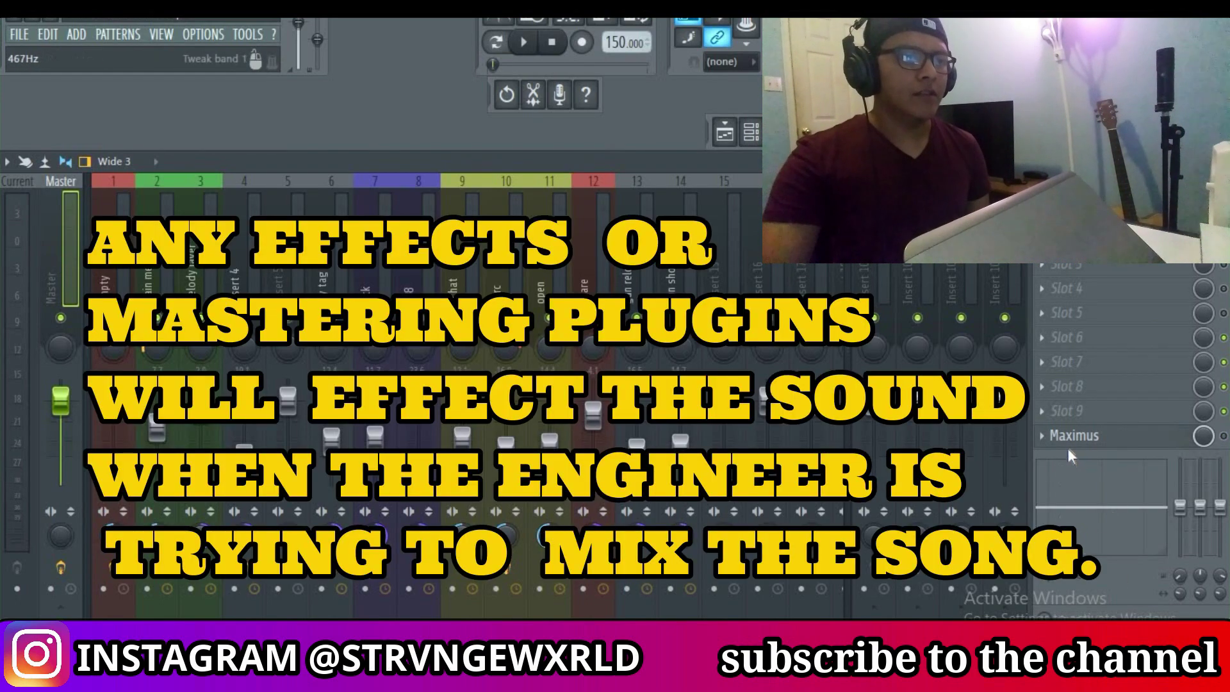
Step: Replace the Maximus slot on the Master track with none
left_click(1045, 442)
mouse_move(1054, 549)
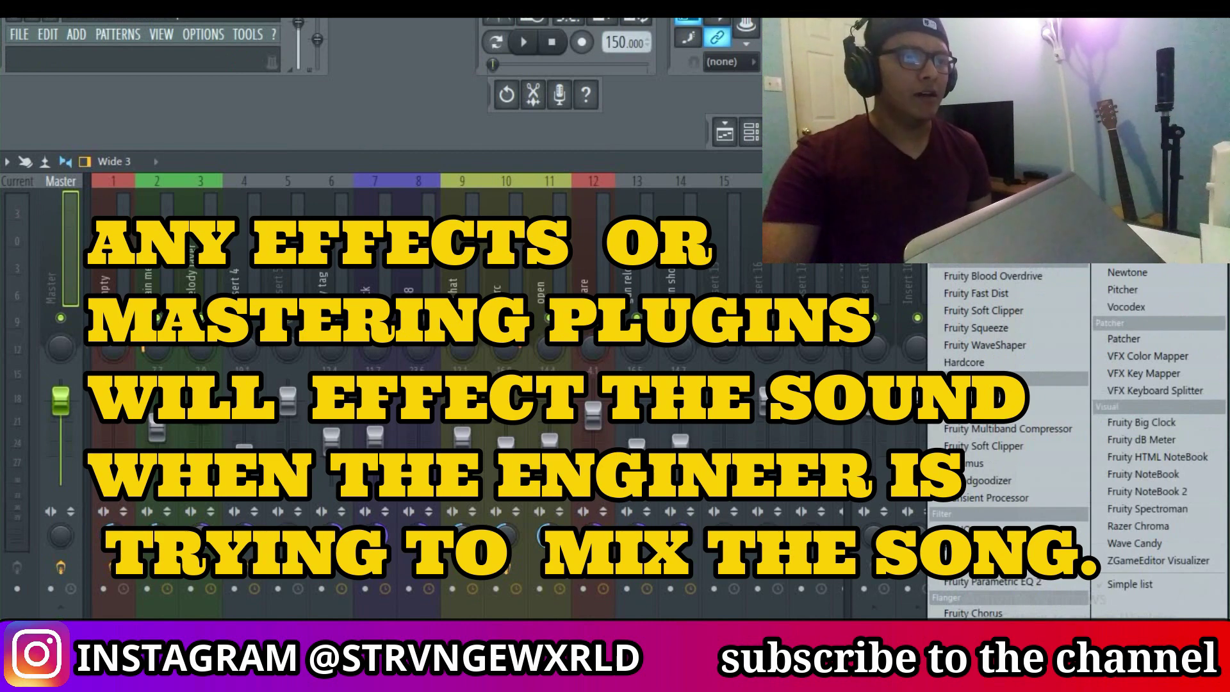
left_click(961, 192)
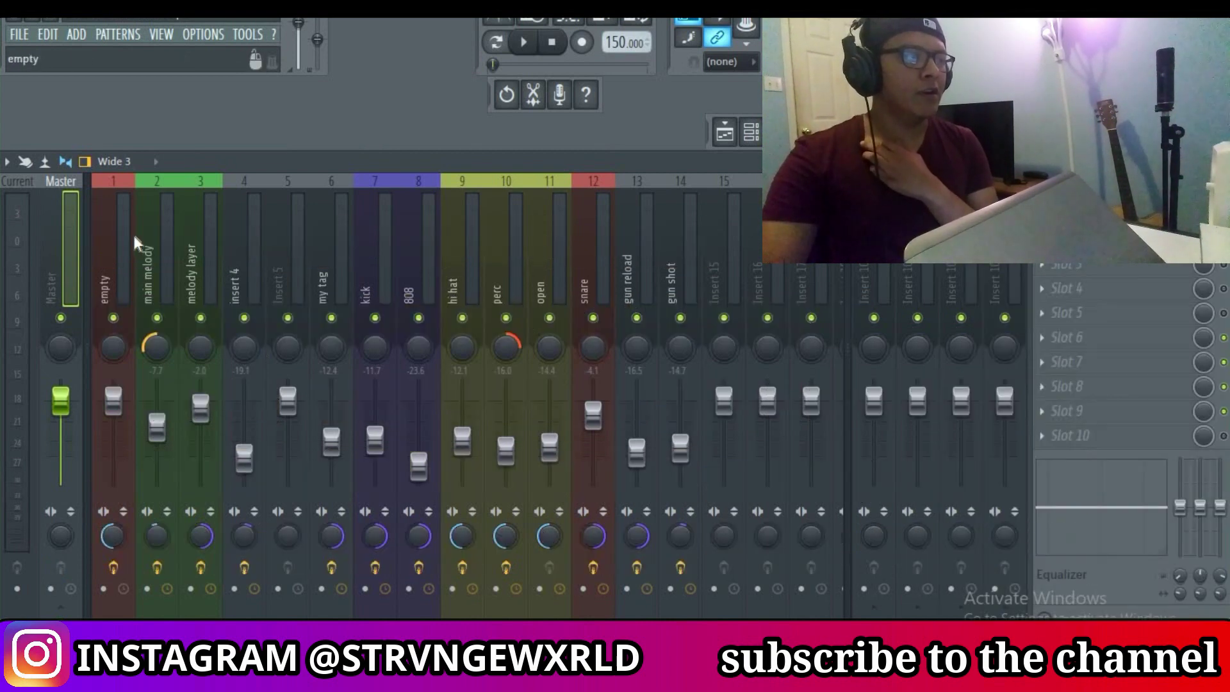
Step: Inspect the main melody insert's Parametric EQ 2 and Gross Beat windows, then close them
left_click(146, 256)
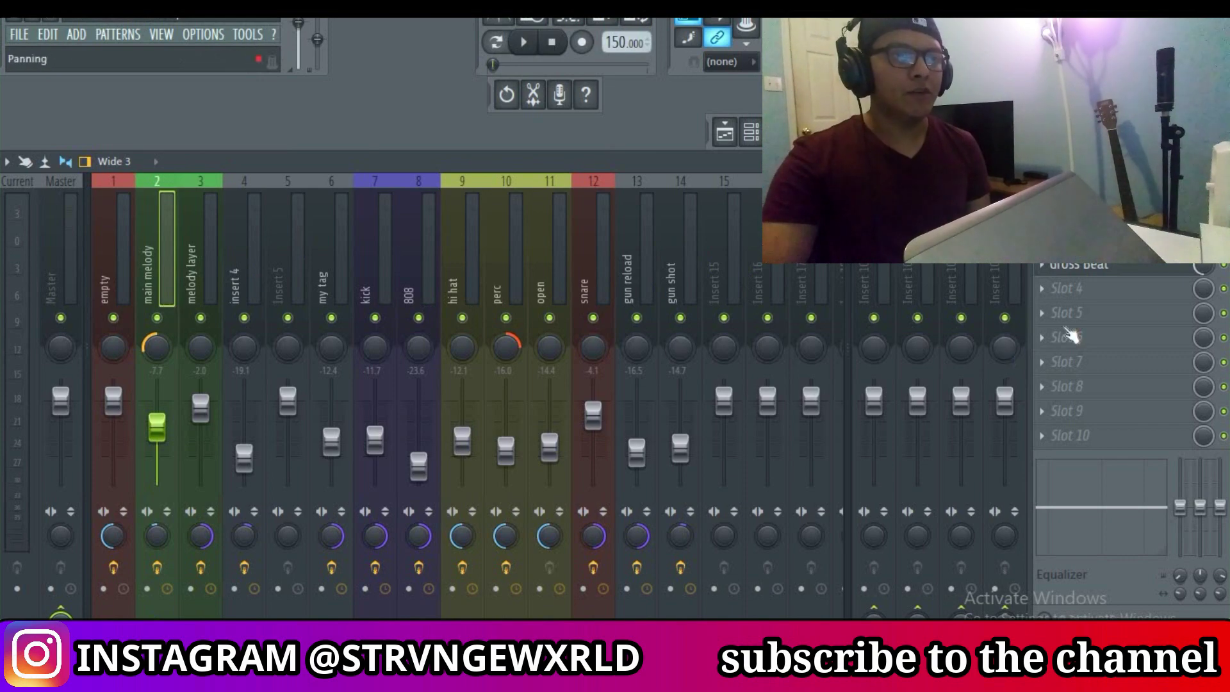
left_click(1076, 239)
left_click(724, 412)
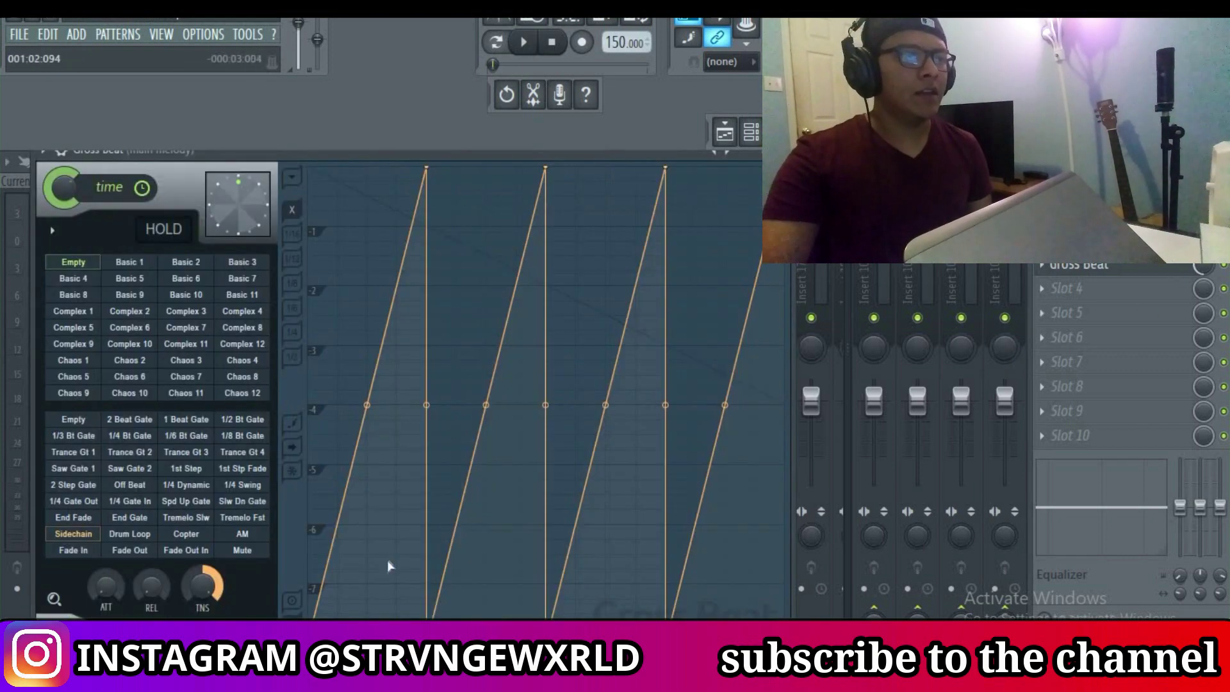
left_click(787, 152)
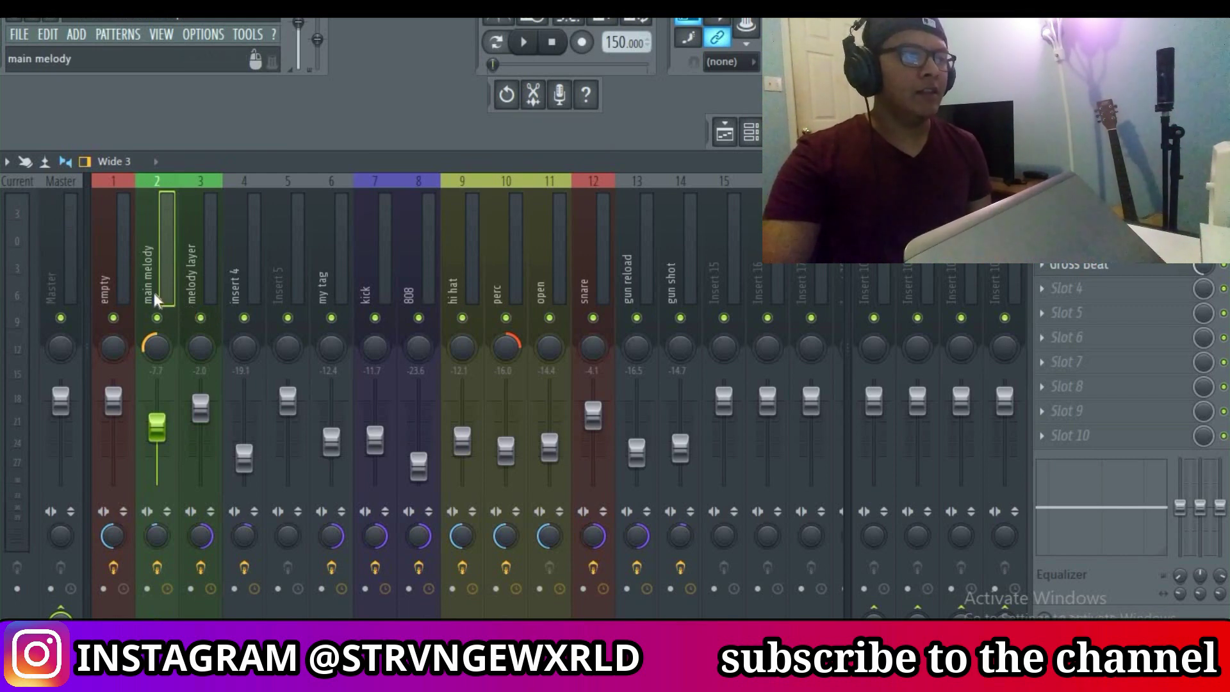
Step: Check the perc and hi hat inserts, then reselect the Master track and stop playback
left_click(486, 277)
left_click(459, 278)
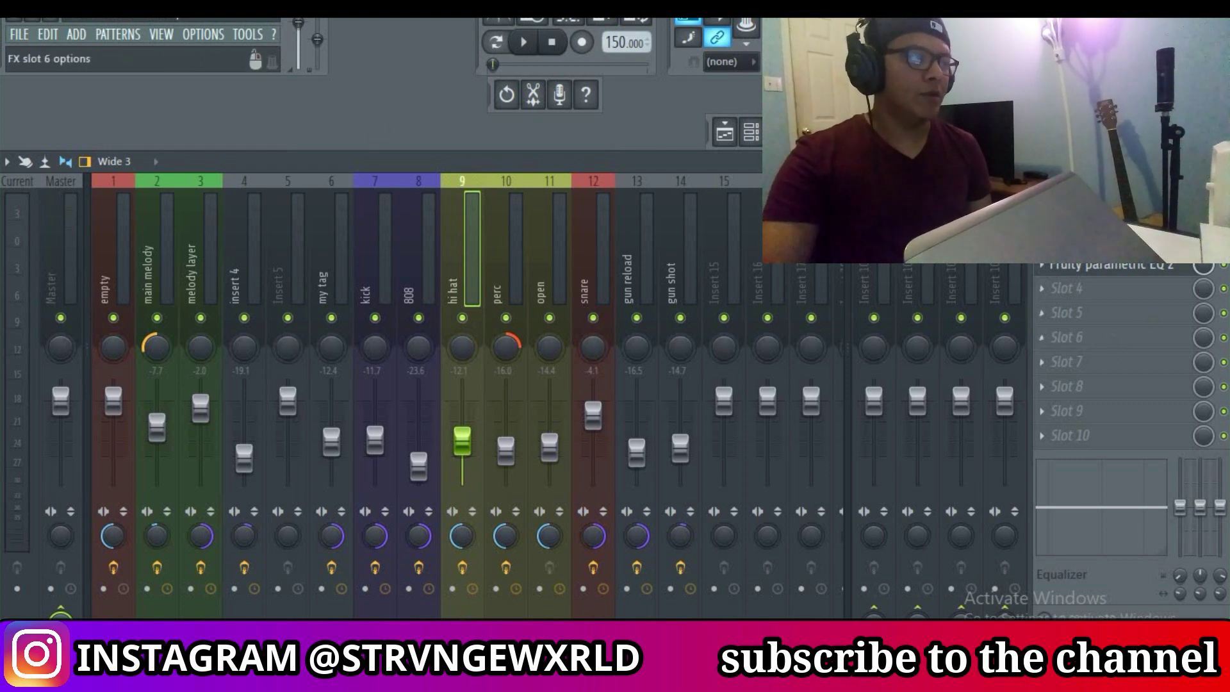
left_click(61, 256)
left_click(19, 34)
left_click(552, 43)
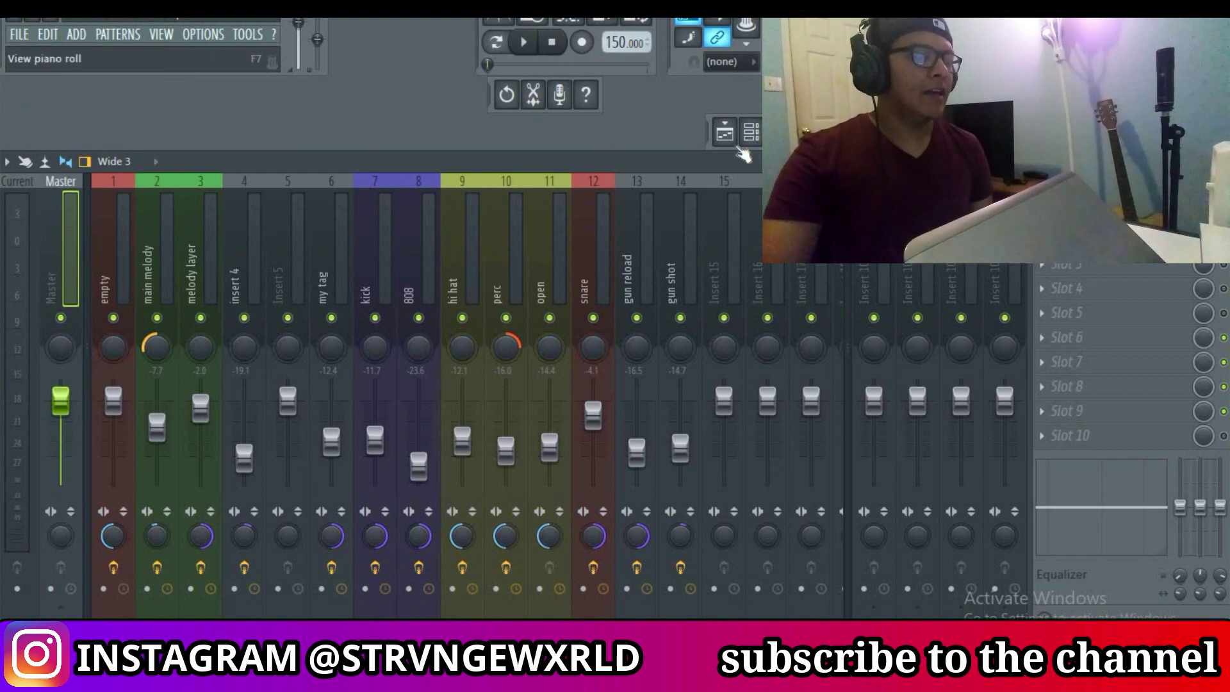
Step: From the Playlist, export a Wave file saved as TRACKOUT TUTORIAL
left_click(725, 133)
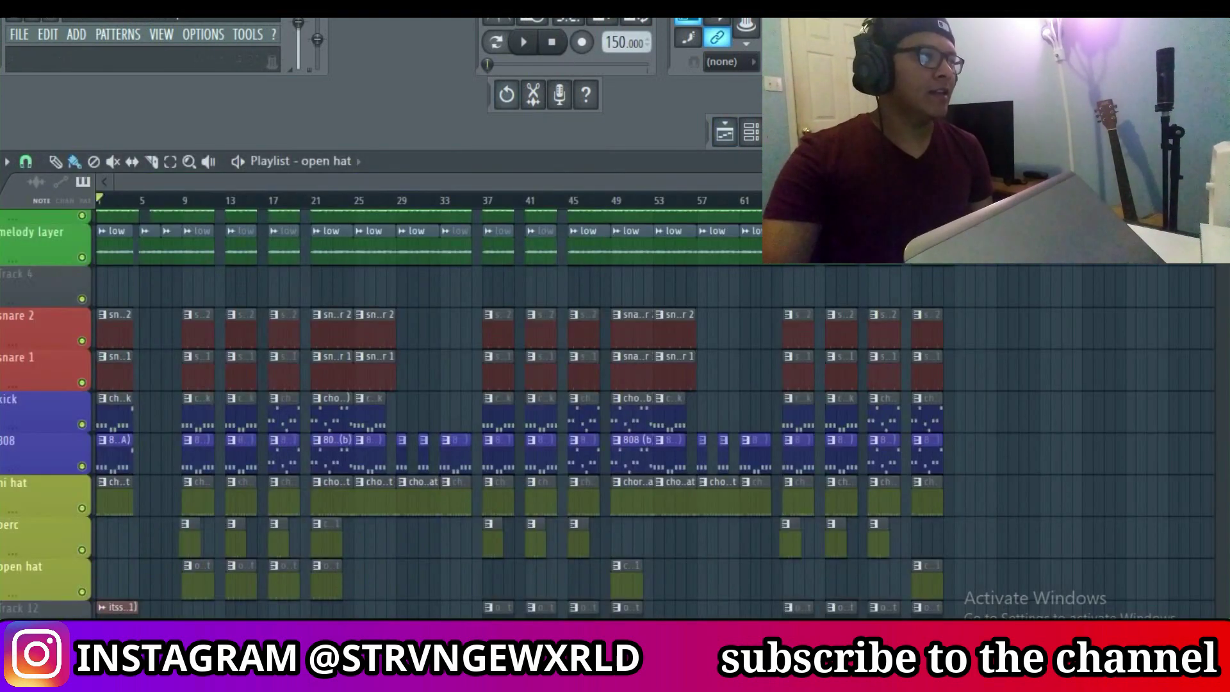
left_click(19, 34)
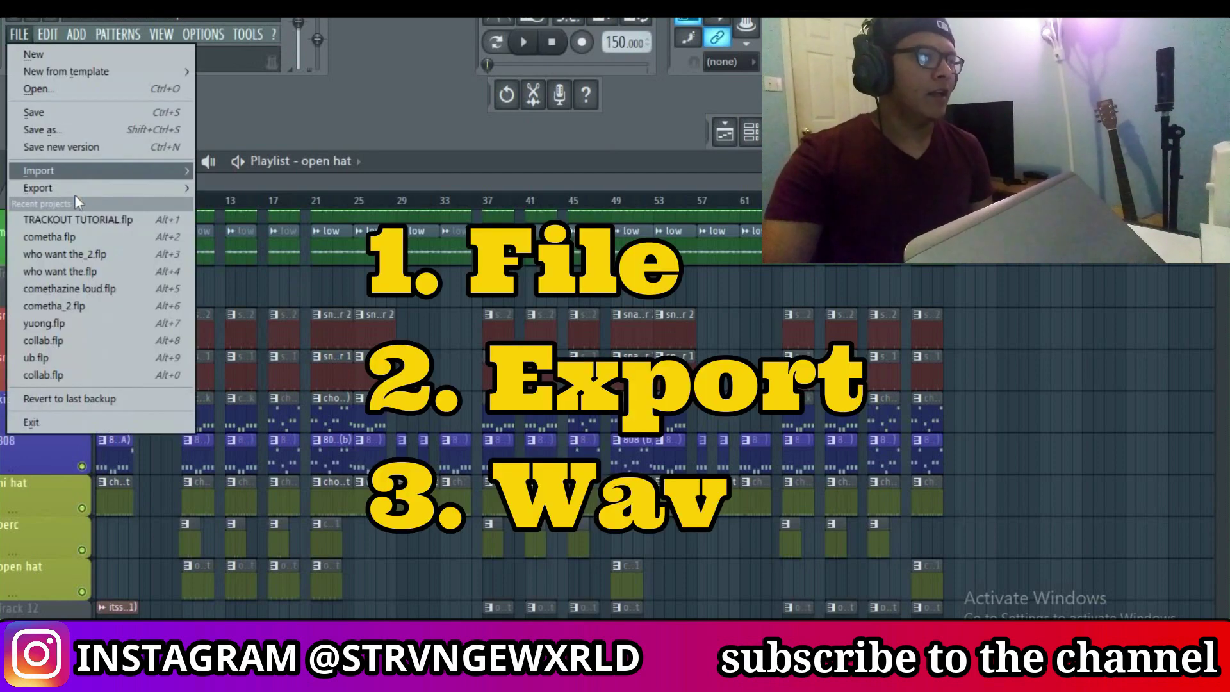
mouse_move(76, 194)
left_click(294, 205)
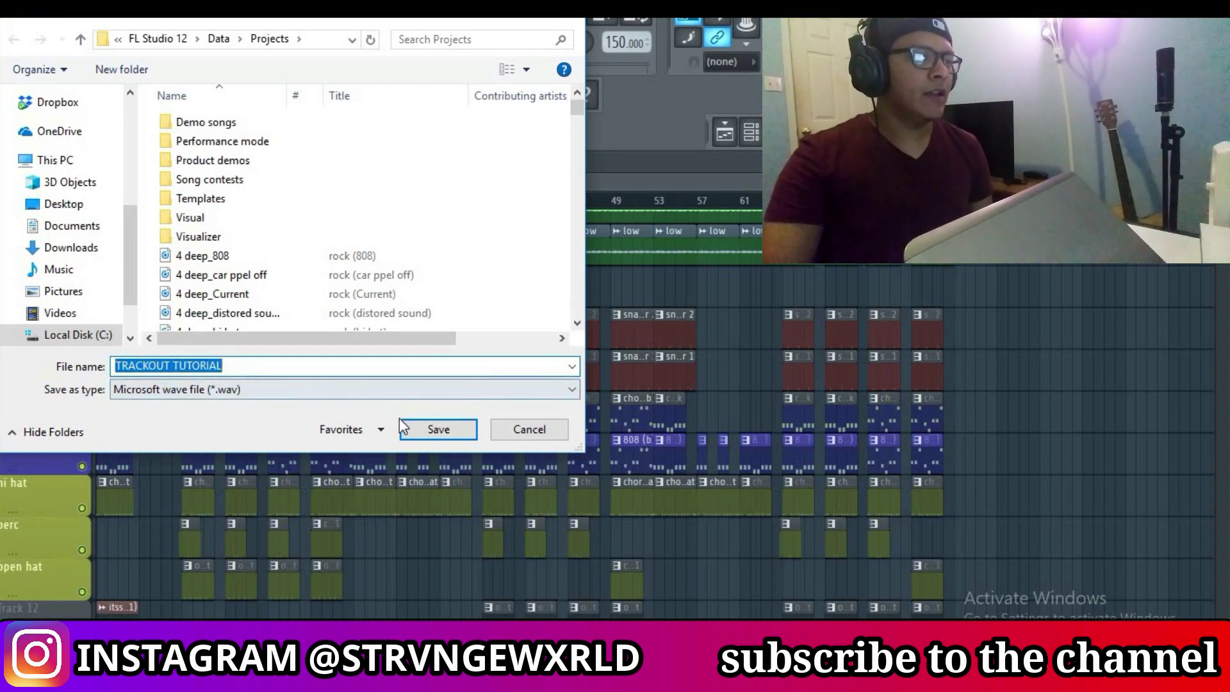
left_click(441, 428)
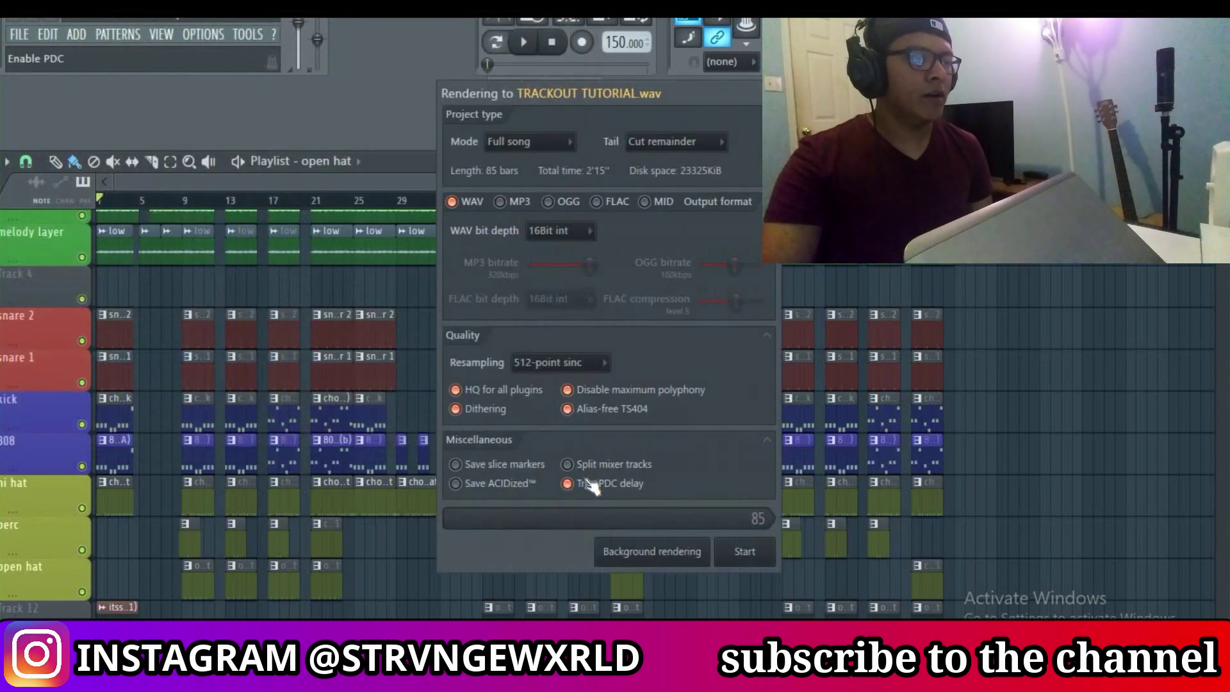
Step: Enable Split mixer tracks and start rendering TRACKOUT TUTORIAL.wav
left_click(569, 464)
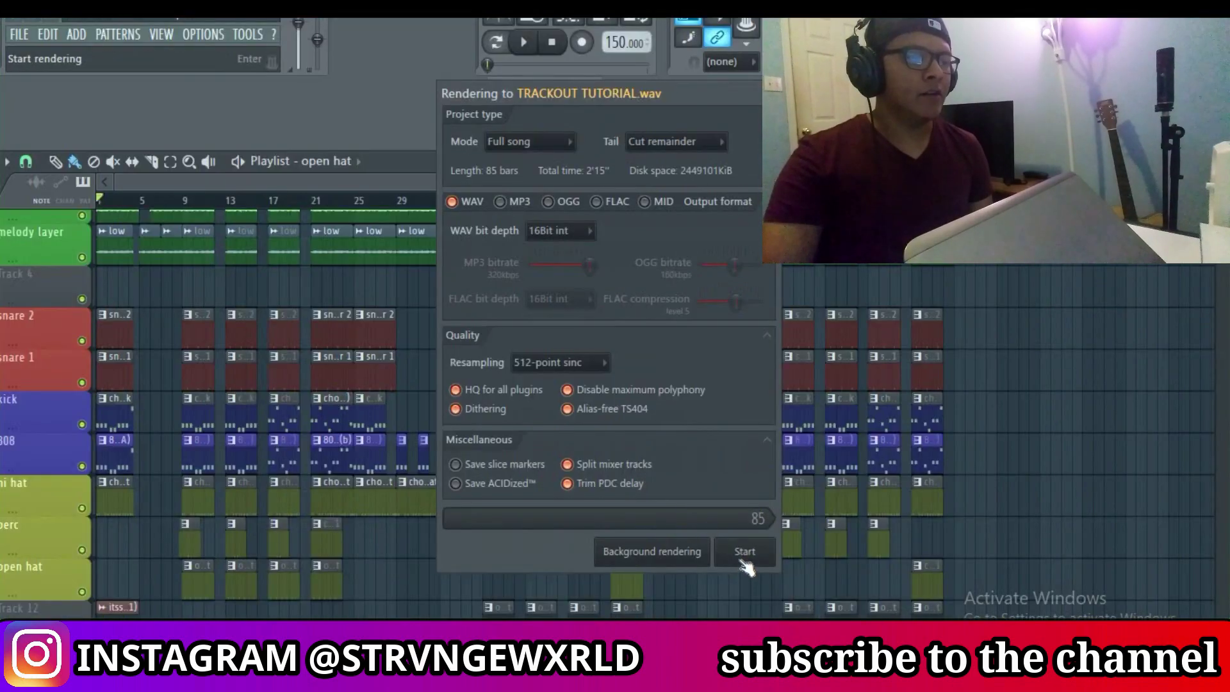
left_click(743, 562)
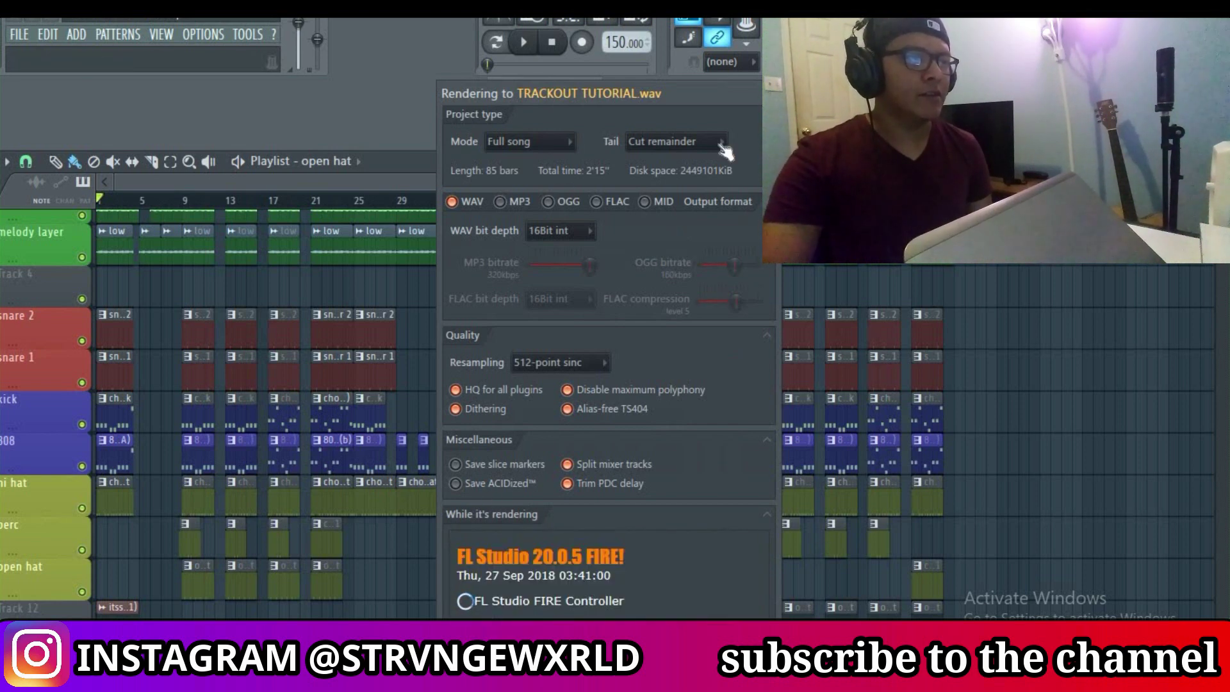
Step: Move the render window aside while the stems render
left_click_drag(703, 92, 689, 0)
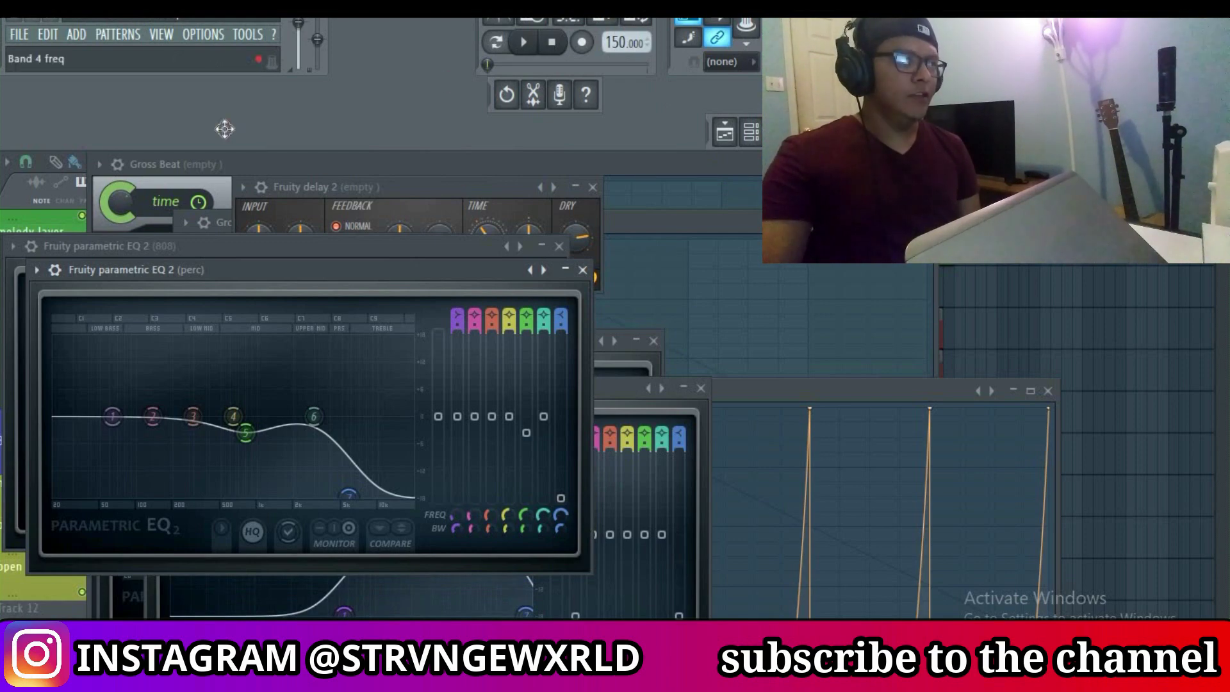
Step: Open File Explorer to the FL Studio 12 Data Projects folder
key("super+e")
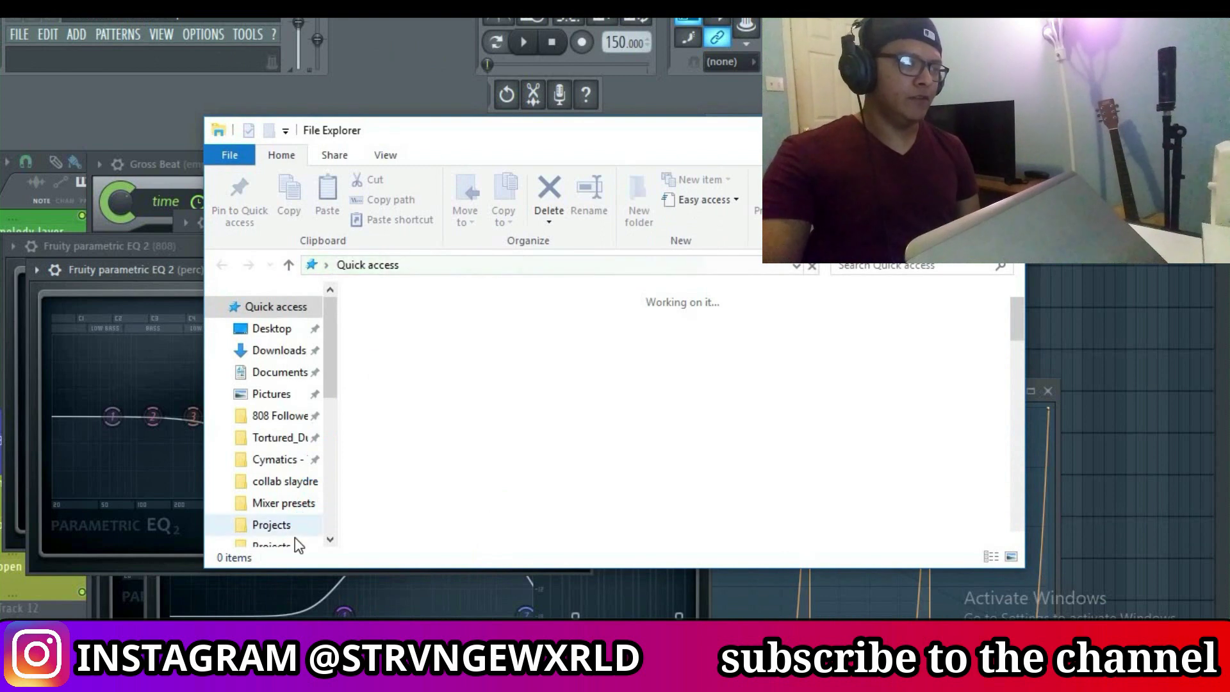
left_click(293, 531)
left_click(293, 532)
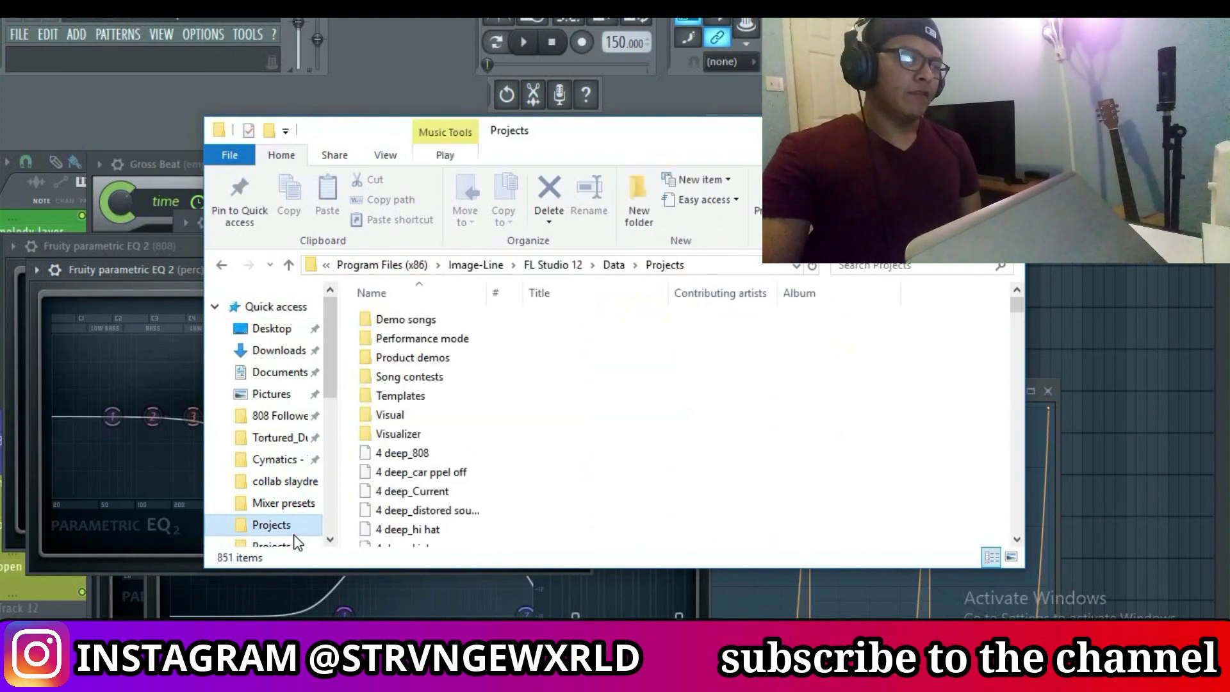
Step: Search the folder for 'tut' and scroll through the TRACKOUT TUTORIAL results
left_click(883, 268)
type("tut")
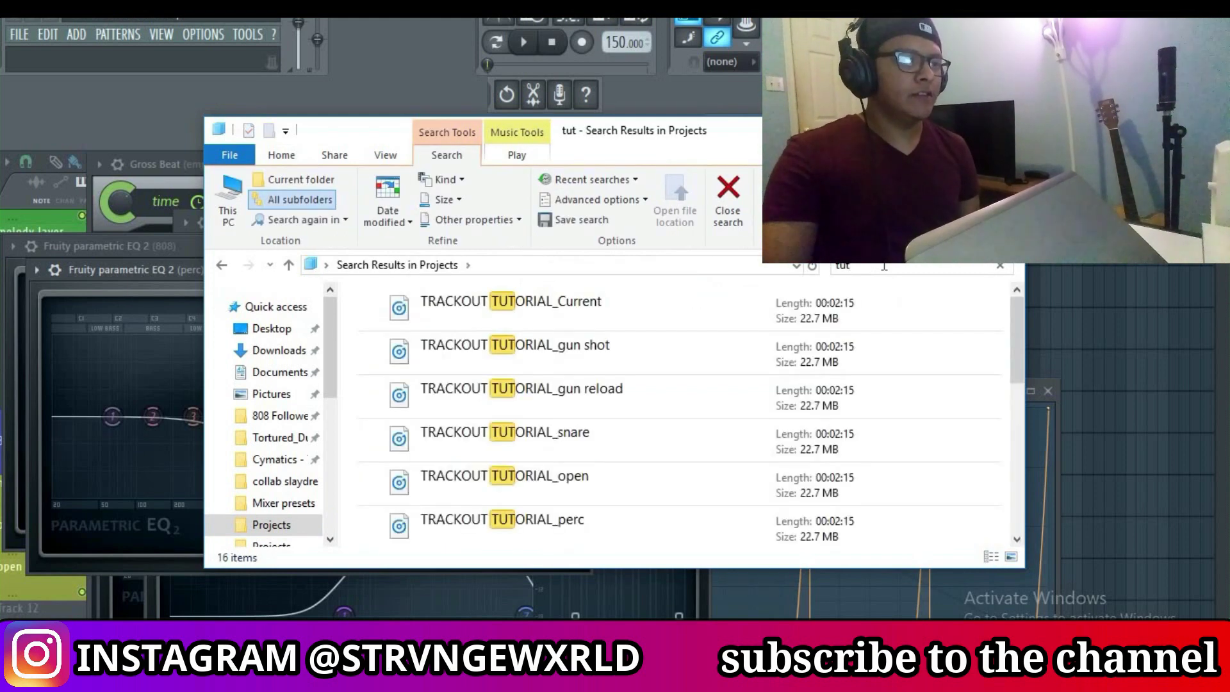
scroll(671, 394, "down", 5)
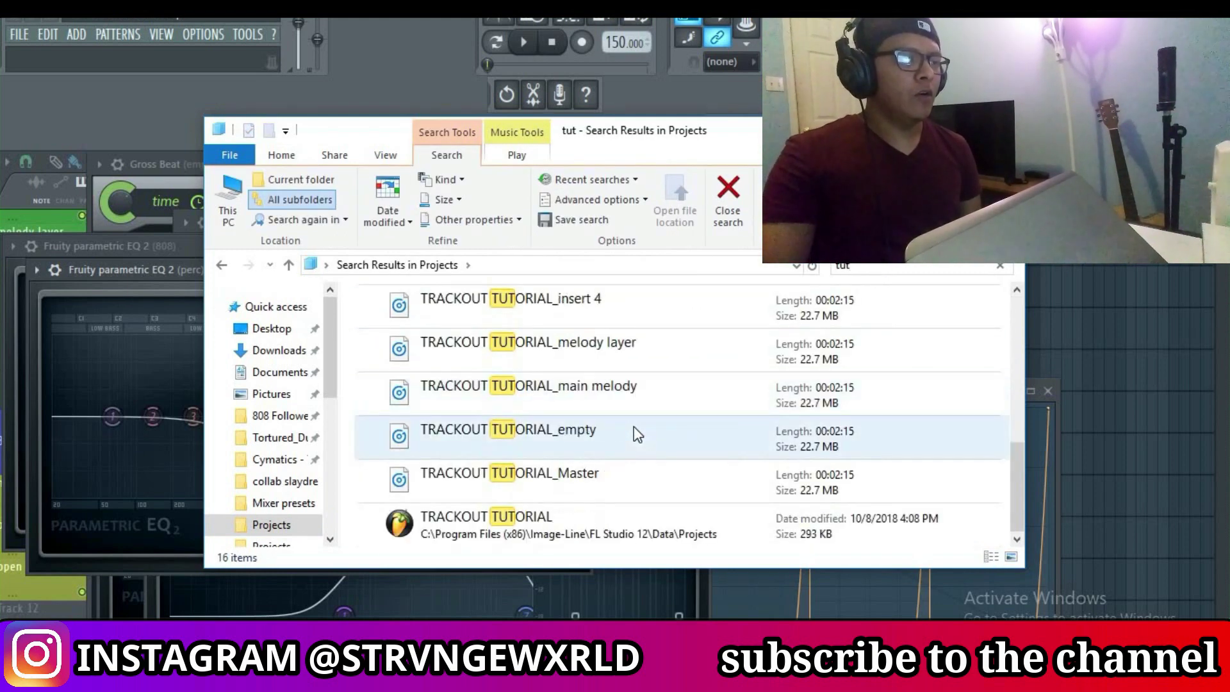
scroll(528, 451, "up", 5)
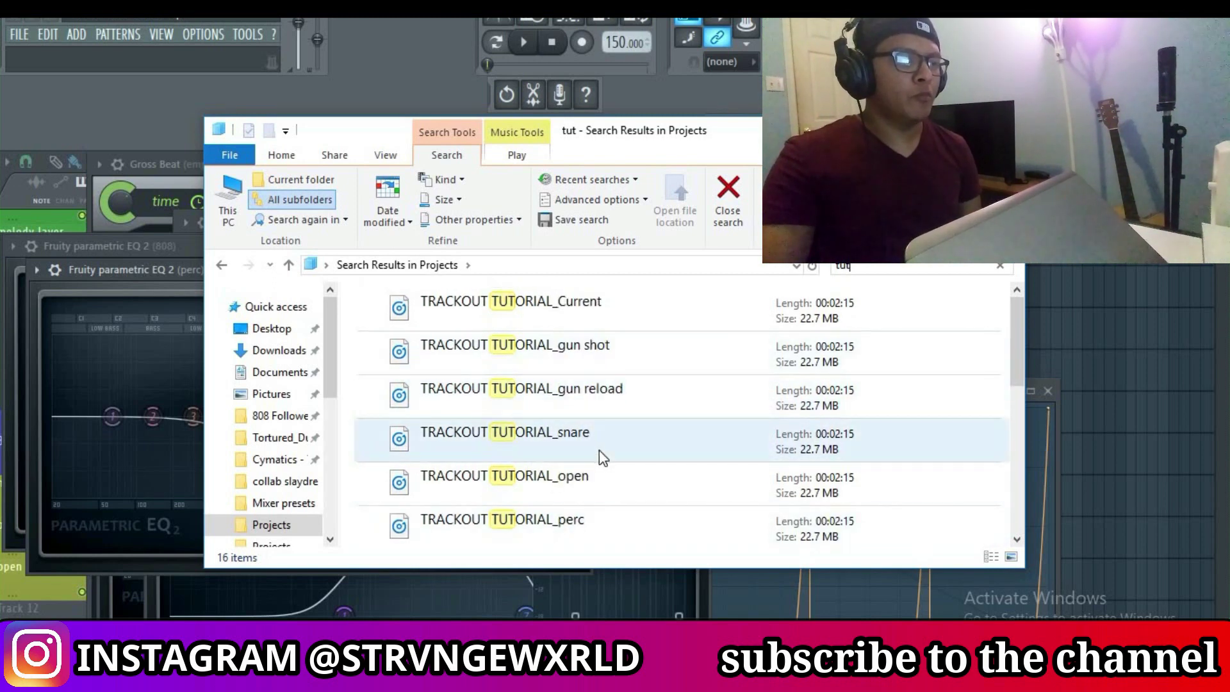
scroll(600, 453, "down", 1)
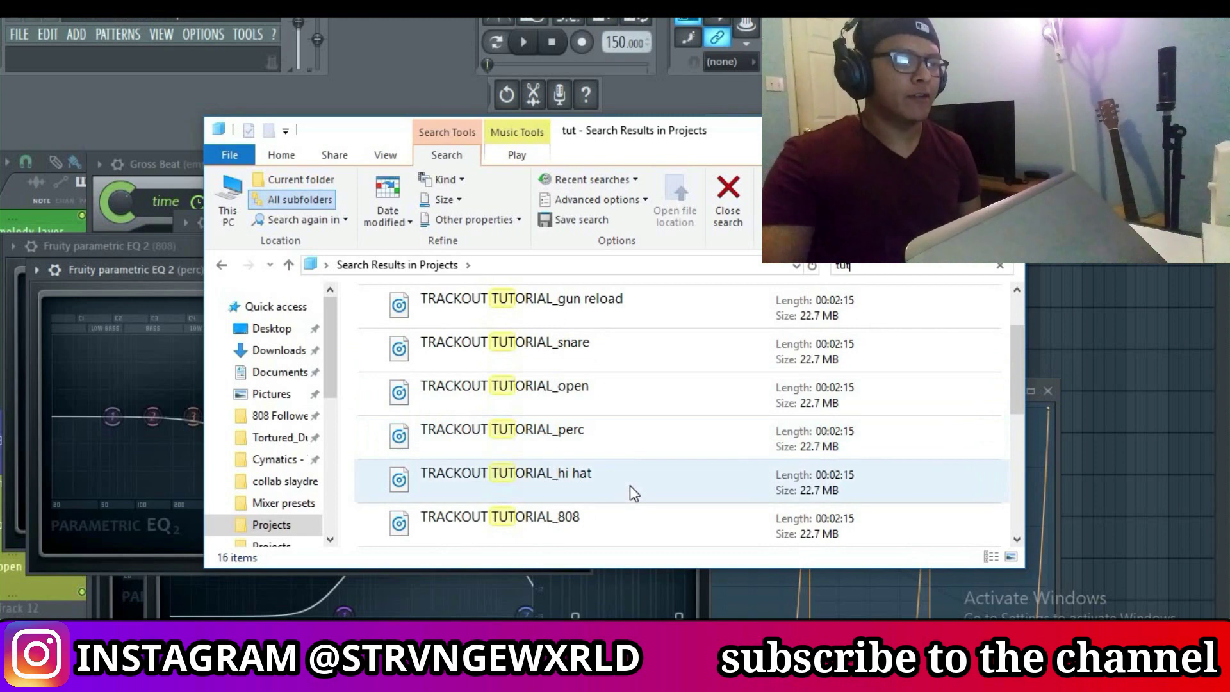
scroll(631, 513, "down", 4)
scroll(628, 410, "up", 5)
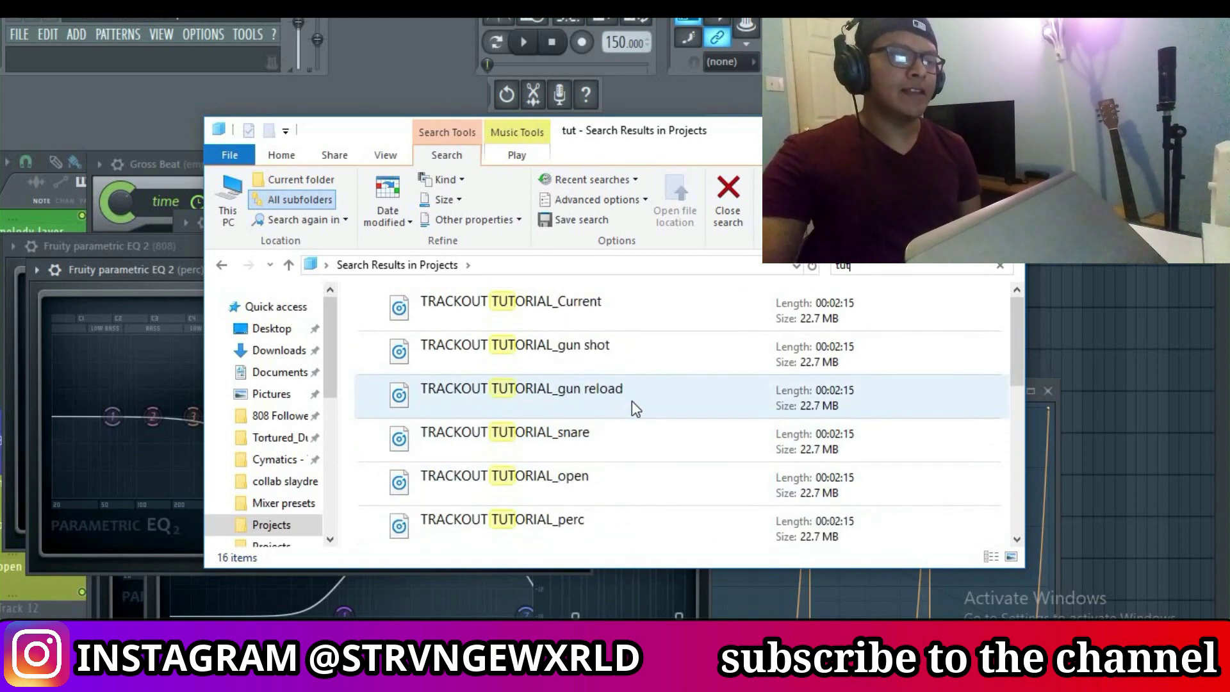
scroll(632, 401, "down", 5)
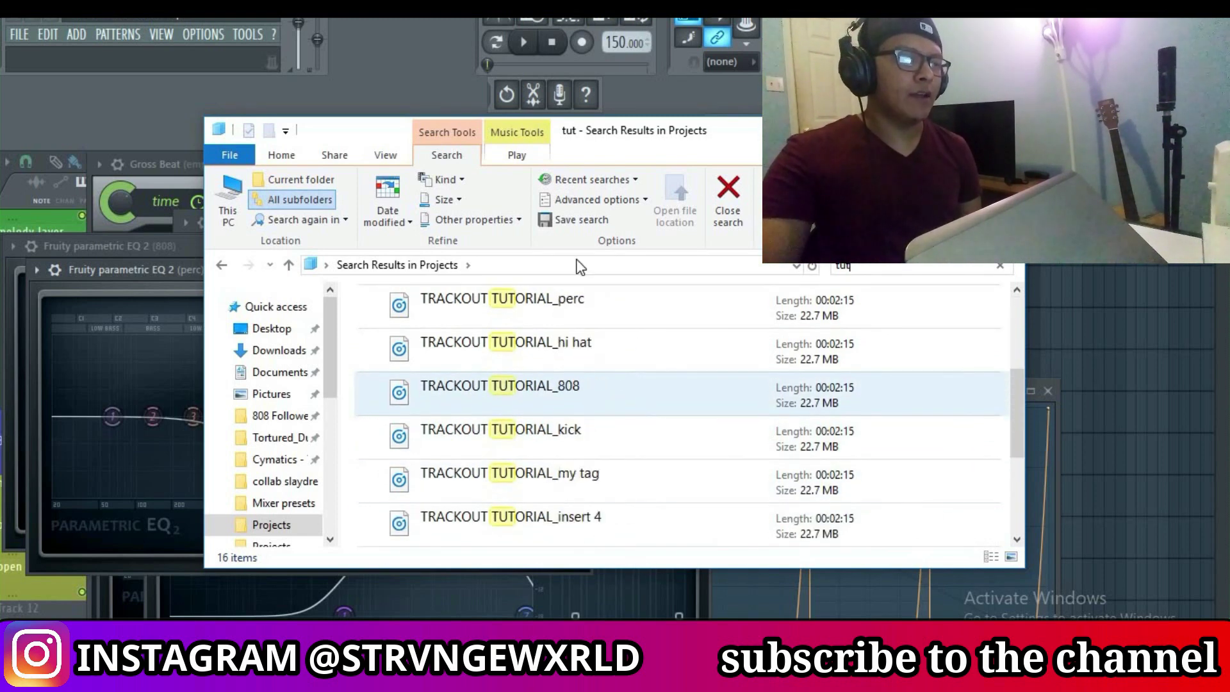
scroll(625, 487, "up", 5)
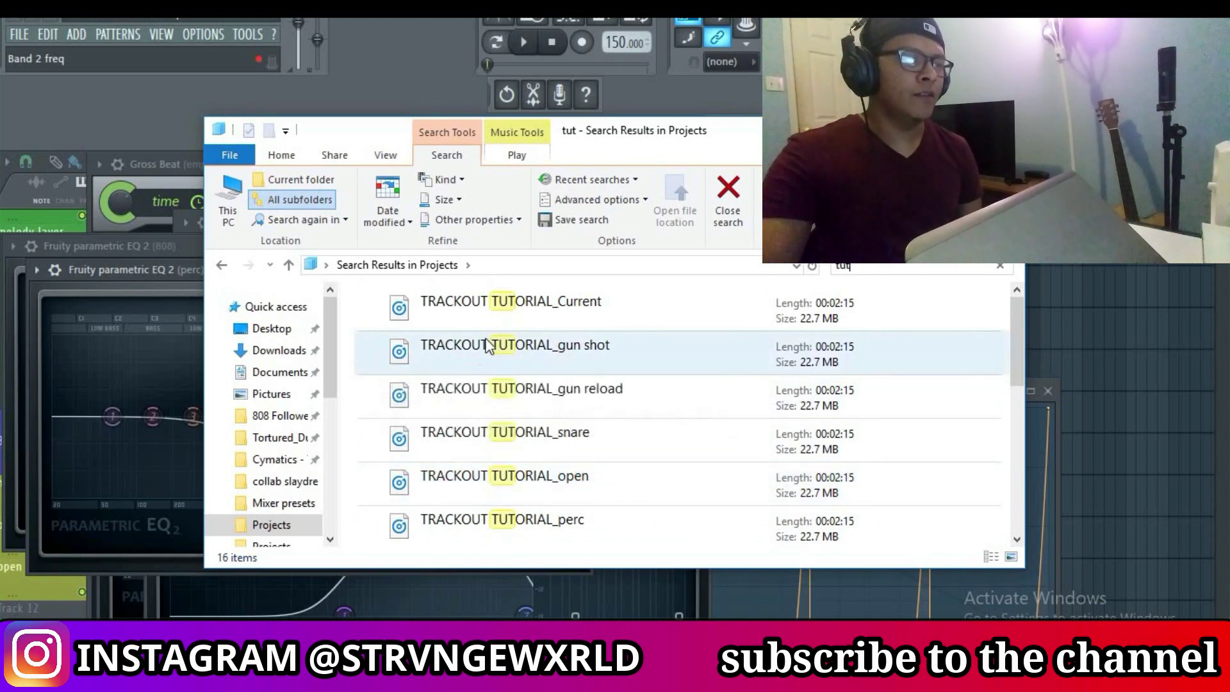
scroll(472, 348, "down", 5)
scroll(504, 517, "up", 5)
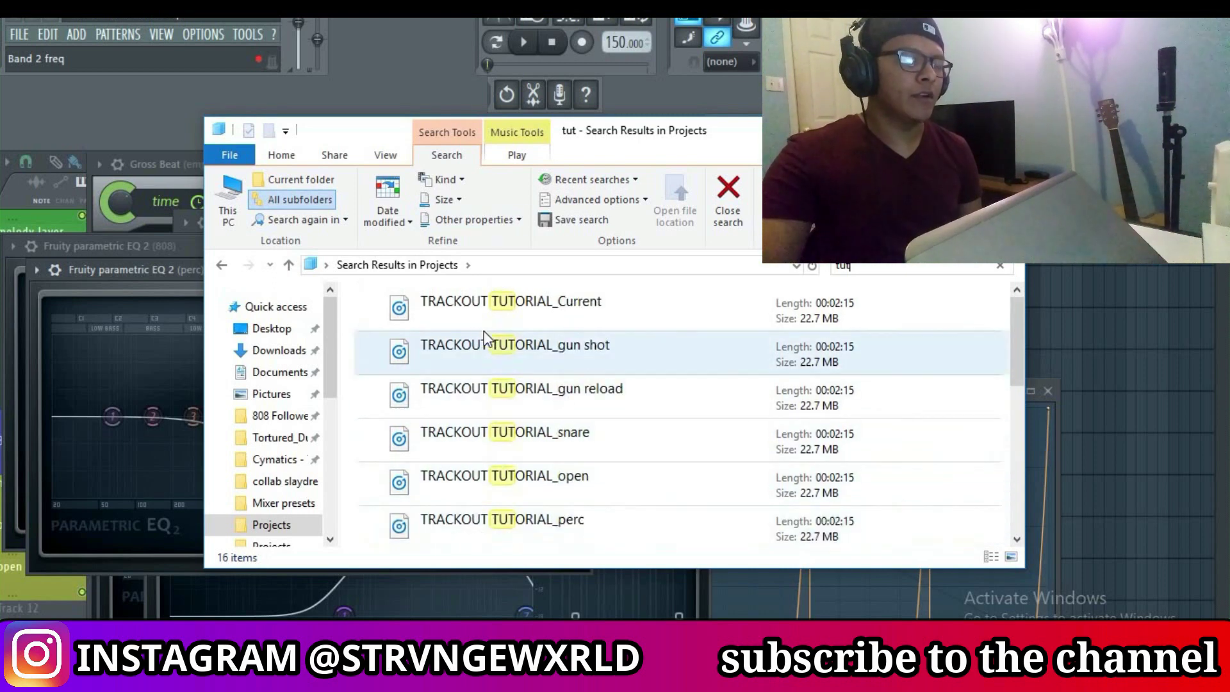
Step: Widen the folder pane and drag-select the 14 TRACKOUT TUTORIAL WAV stems
left_click_drag(337, 346, 283, 384)
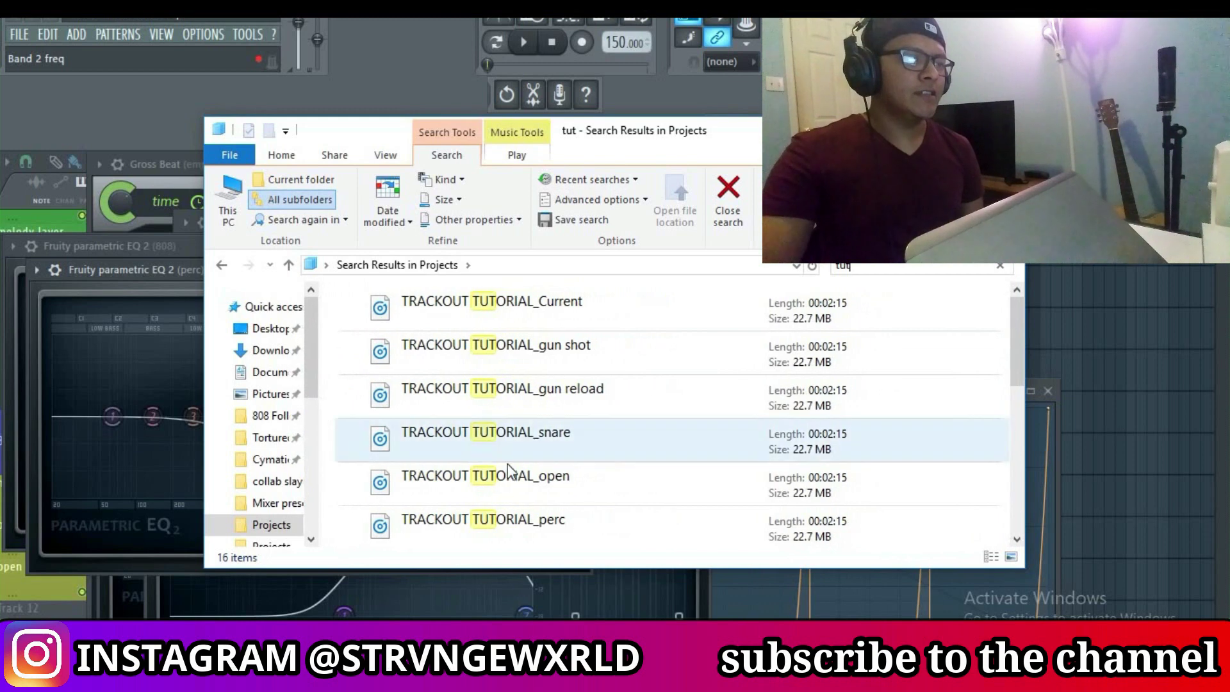
scroll(509, 471, "down", 5)
scroll(593, 423, "up", 3)
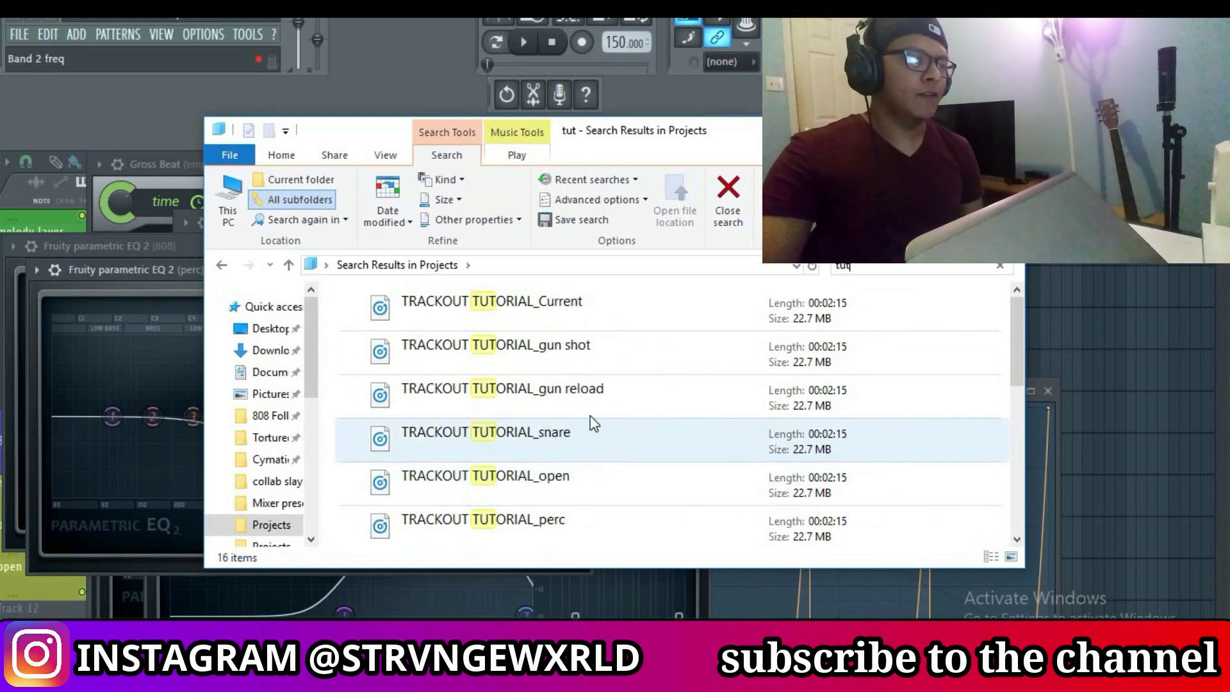
left_click_drag(333, 359, 572, 482)
scroll(514, 428, "down", 3)
scroll(562, 518, "down", 1)
scroll(579, 330, "up", 3)
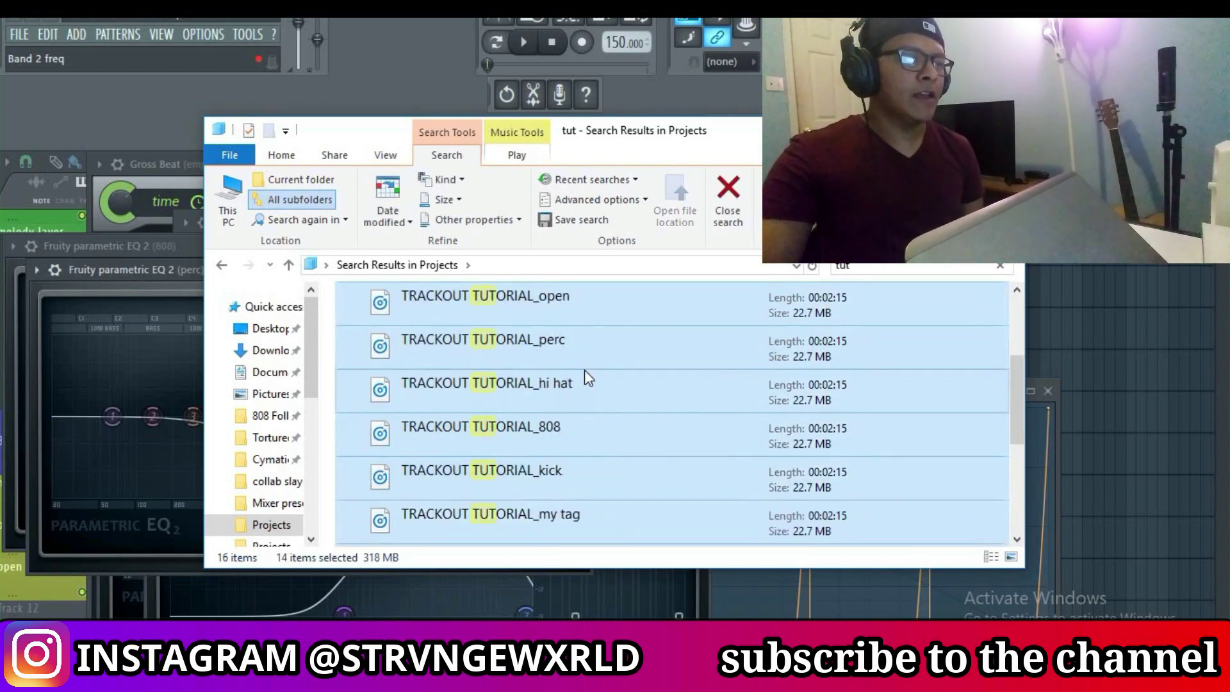
Step: Send the selected stems to a Compressed (zipped) folder and accept placing it on the desktop
right_click(588, 356)
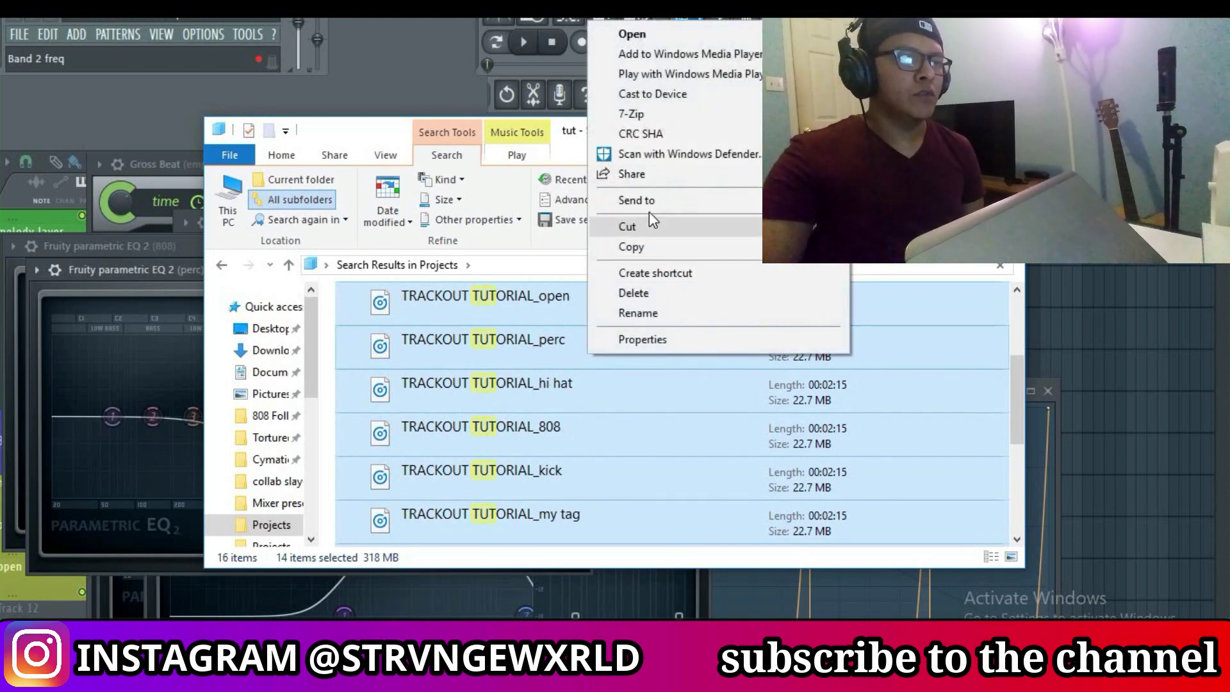
mouse_move(641, 201)
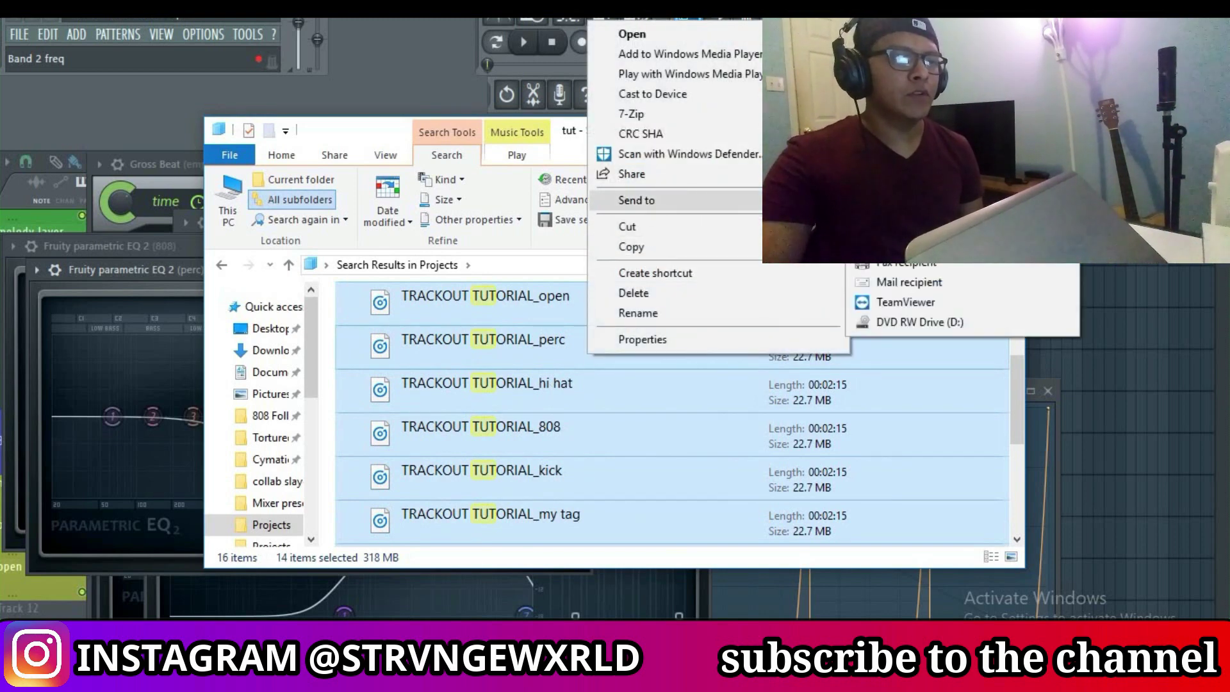
left_click(910, 203)
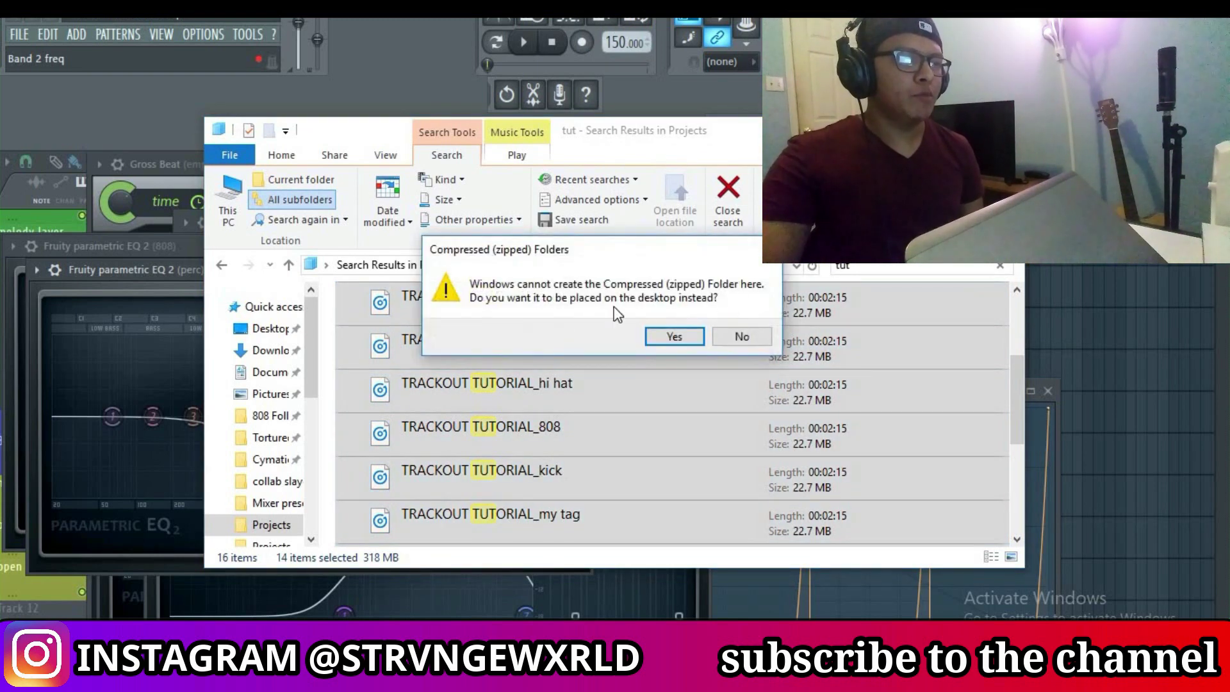
left_click(676, 336)
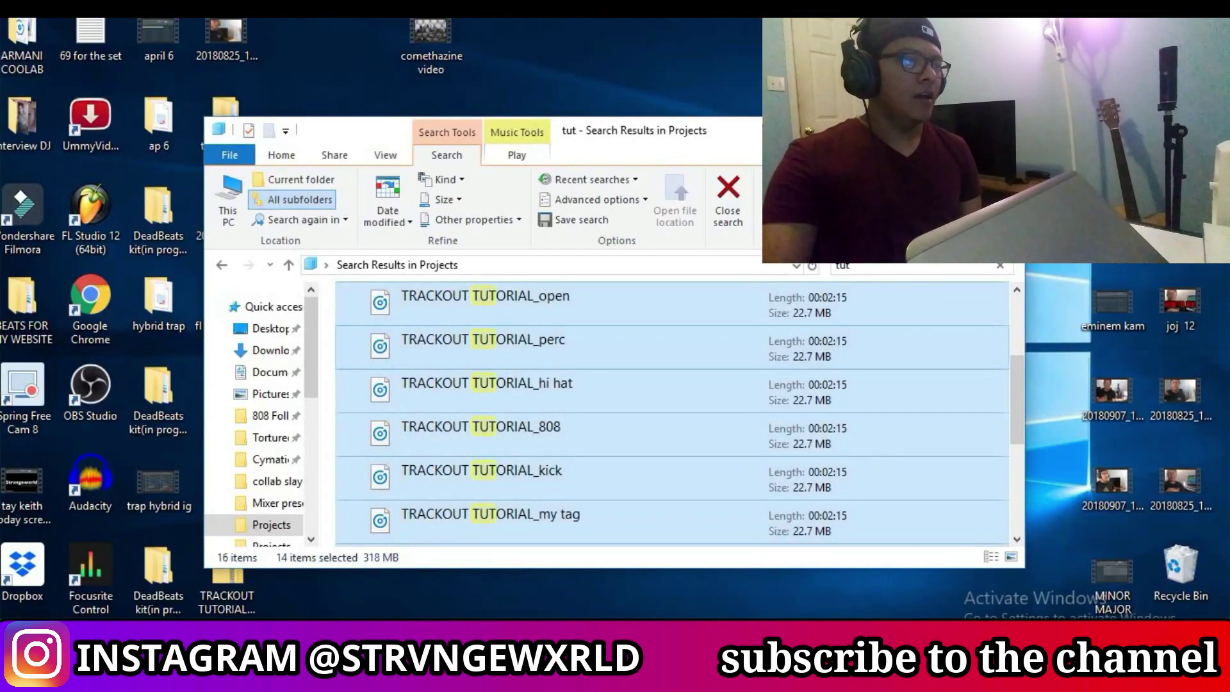
Step: Show the desktop, move the TRACKOUT TUTORIAL zip to the middle, and remove the CHAINS zip
key("super+d")
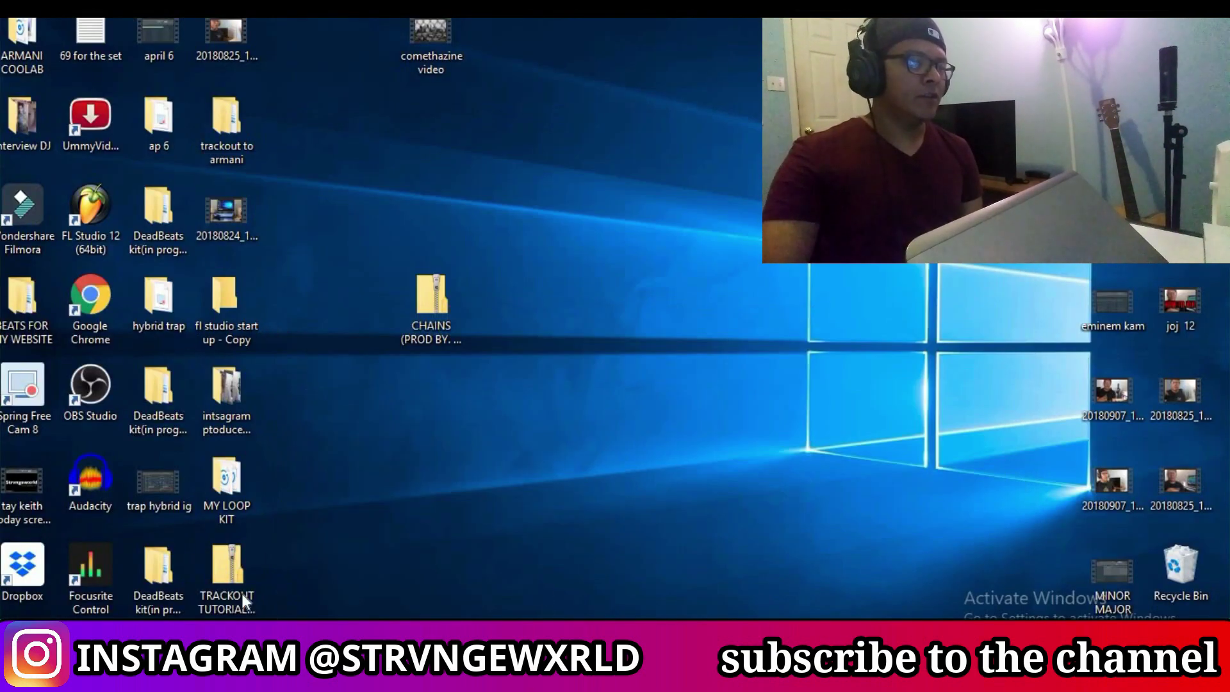
left_click_drag(439, 569, 577, 487)
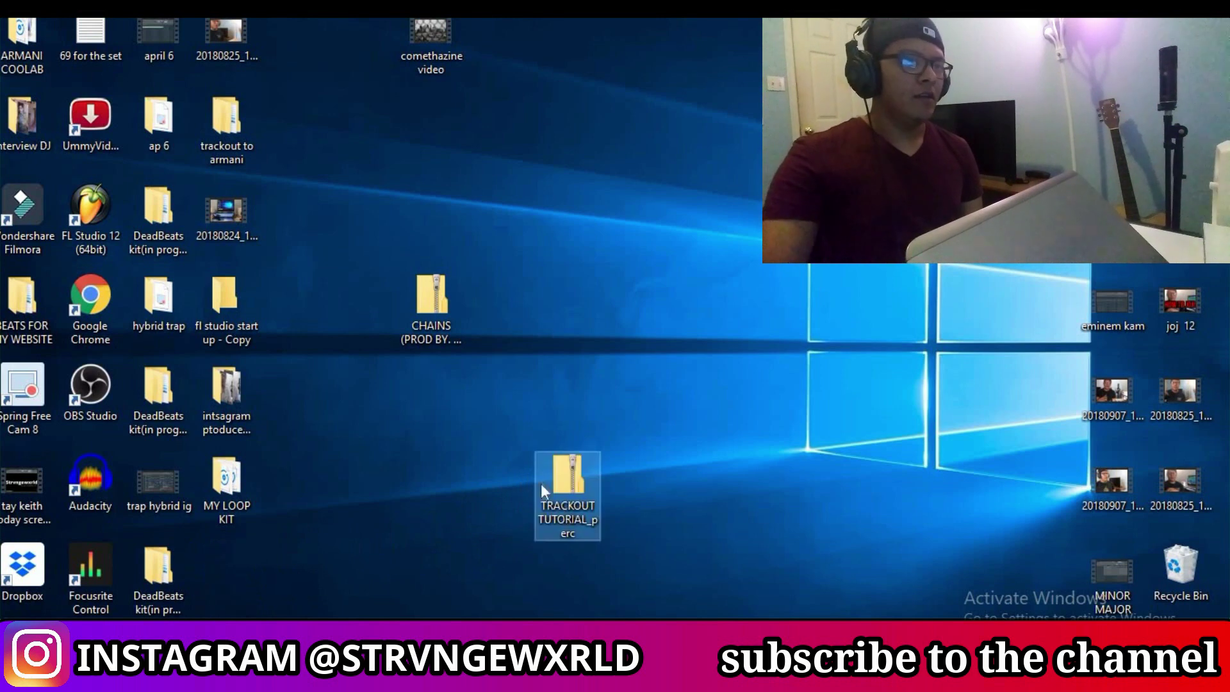
left_click(452, 314)
left_click_drag(452, 313, 567, 493)
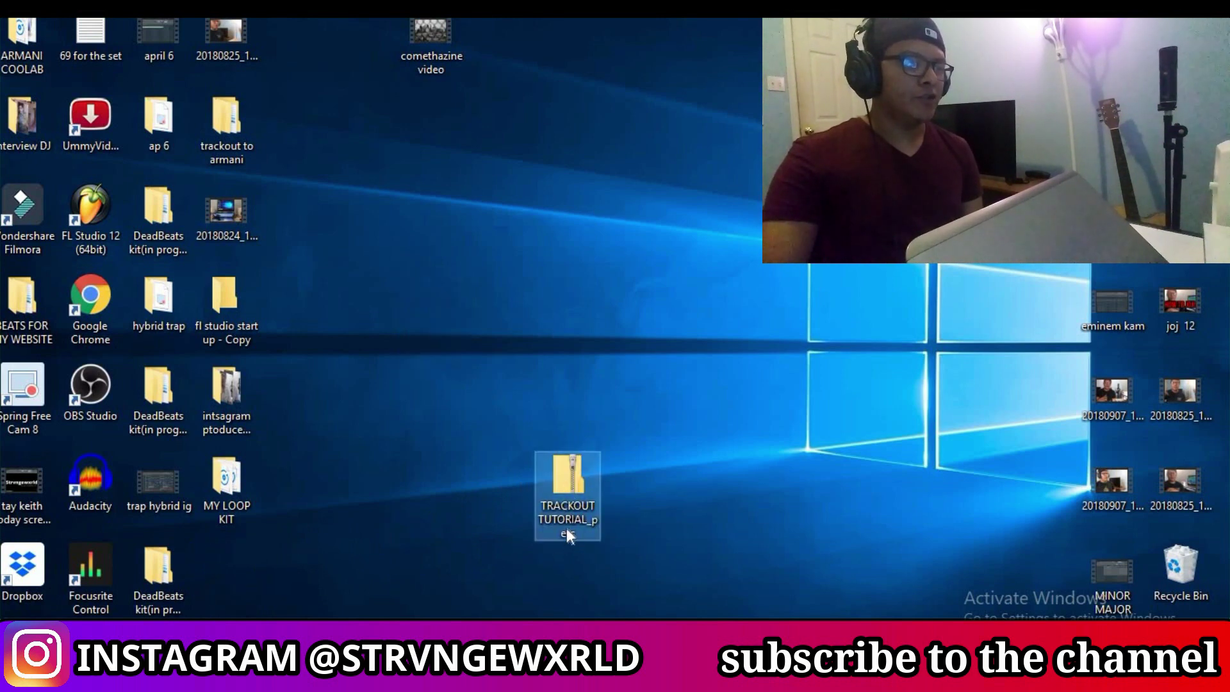
Step: Rename the zip to TRACKOUT TUTORIAL plus the producer credit, dropping '_perc'
right_click(564, 487)
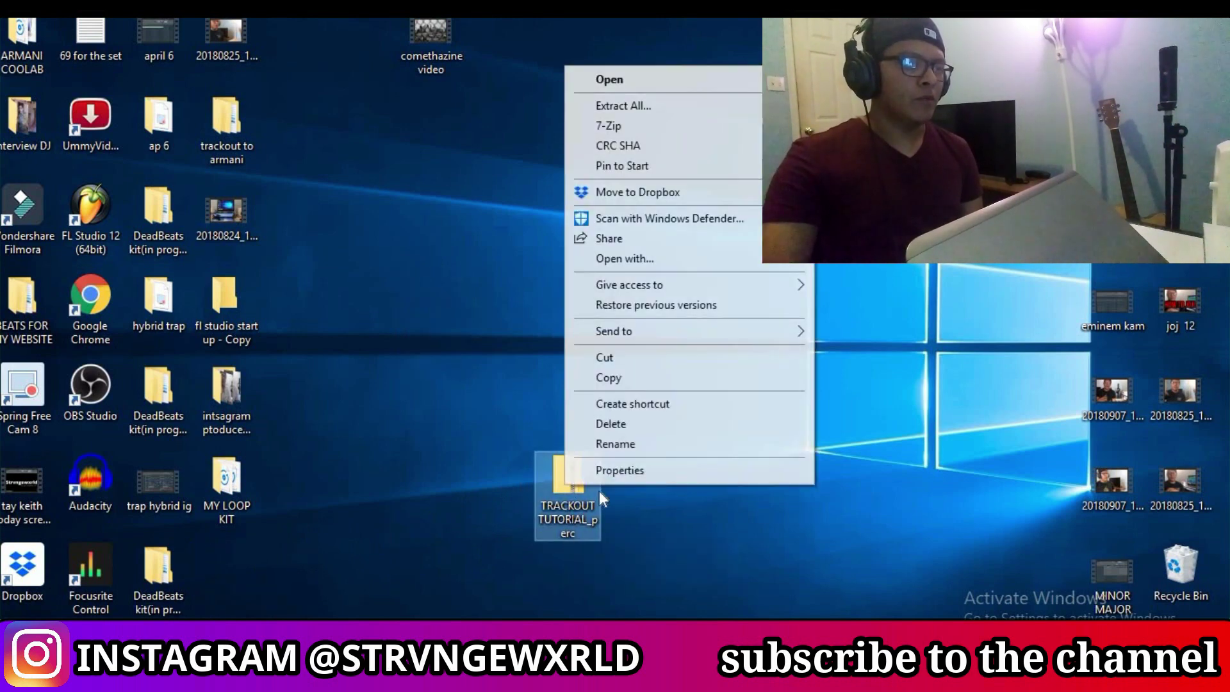
left_click(620, 444)
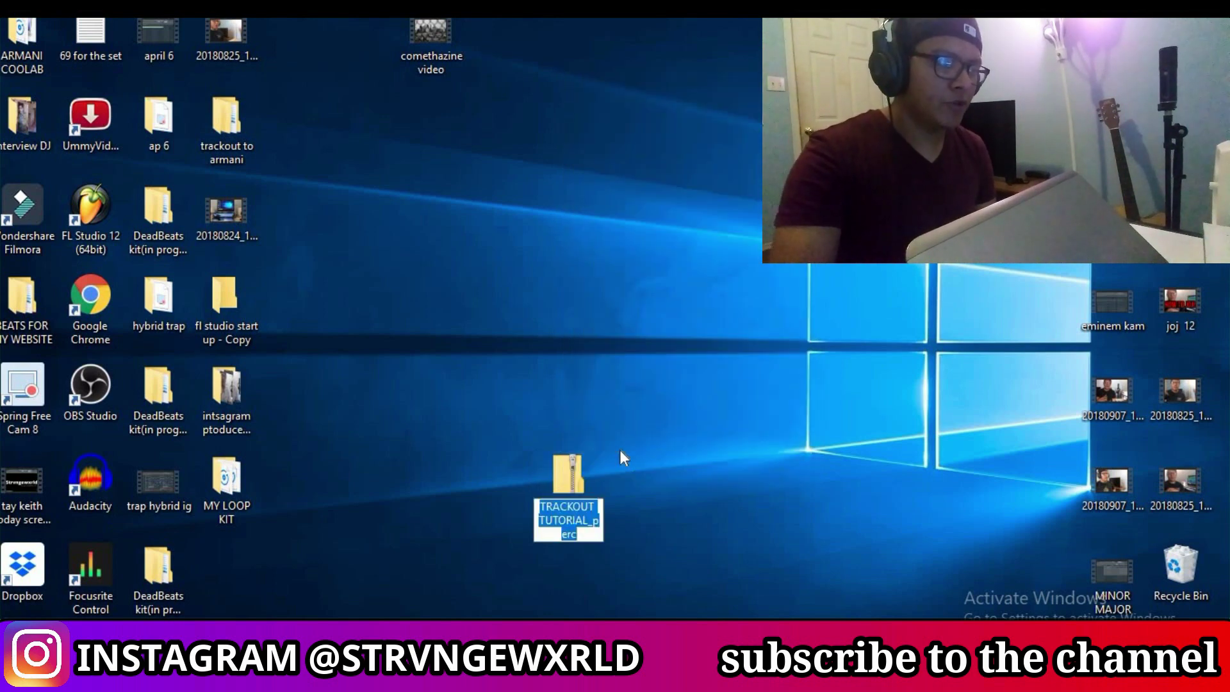
key("End")
key("BackSpace")
key("BackSpace")
key("BackSpace")
key("BackSpace")
key("BackSpace")
type("(pro")
type("d by")
type(". strvngewx")
type("rld)")
key("Return")
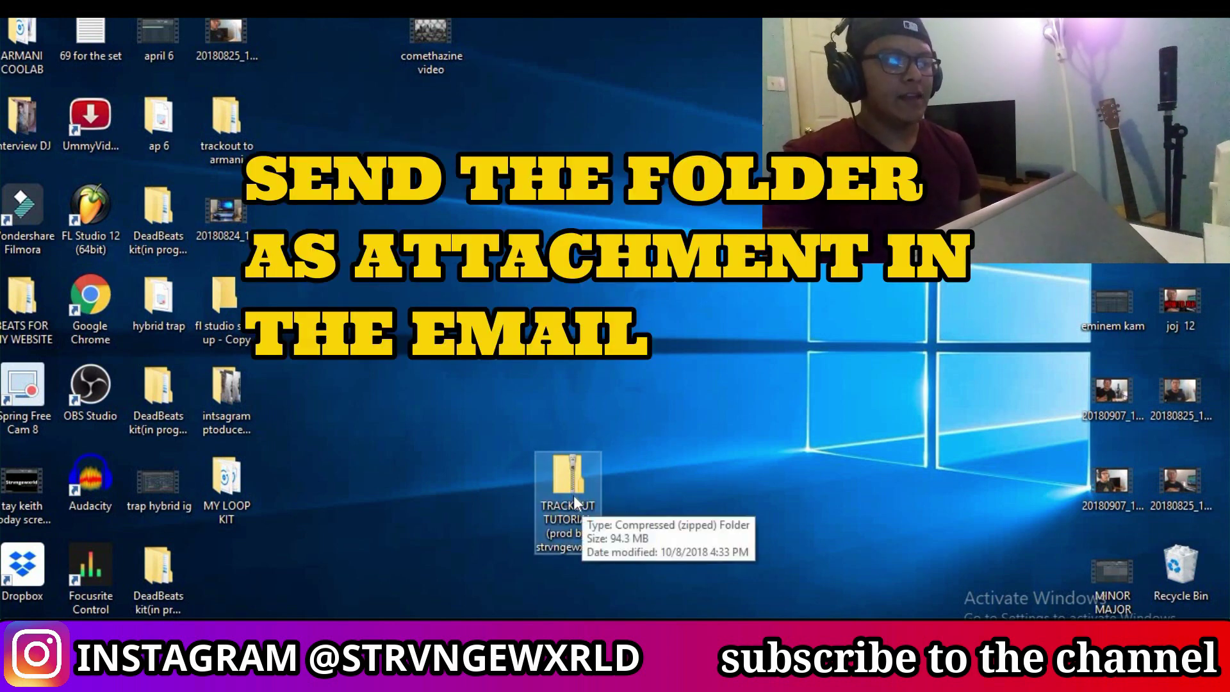
Step: Move the TRACKOUT TUTORIAL zip up the desktop and open it to view its 14 WAV stems
left_click_drag(577, 499, 643, 321)
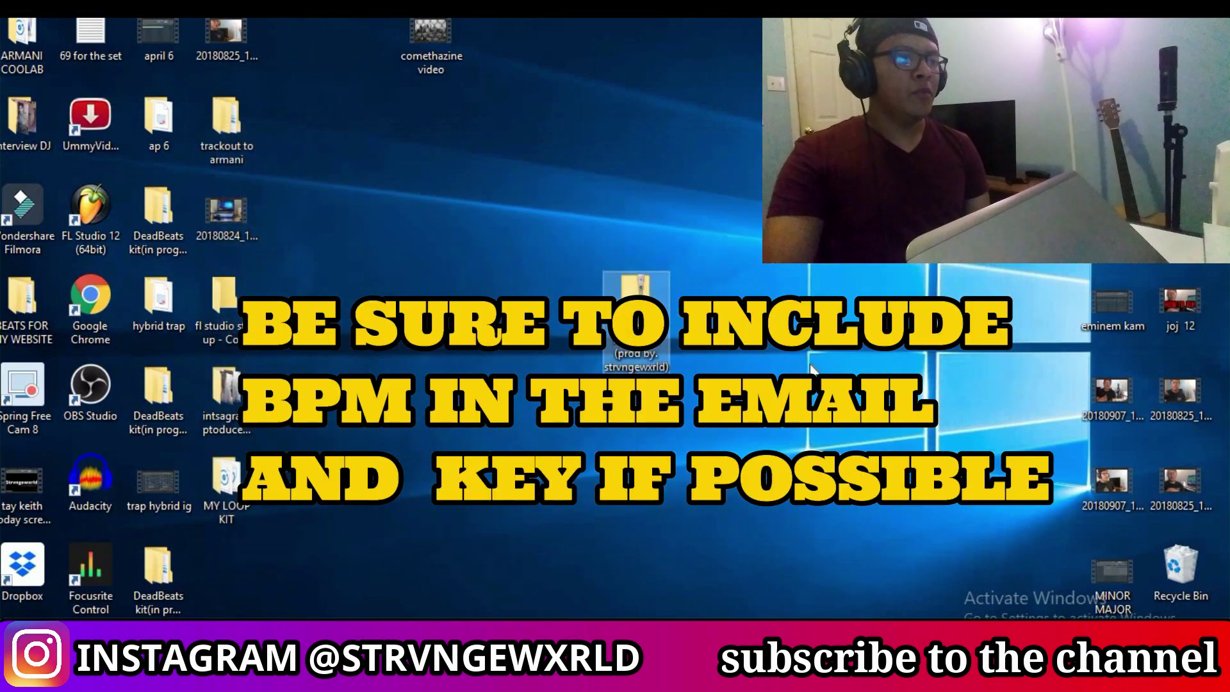
left_click(770, 264)
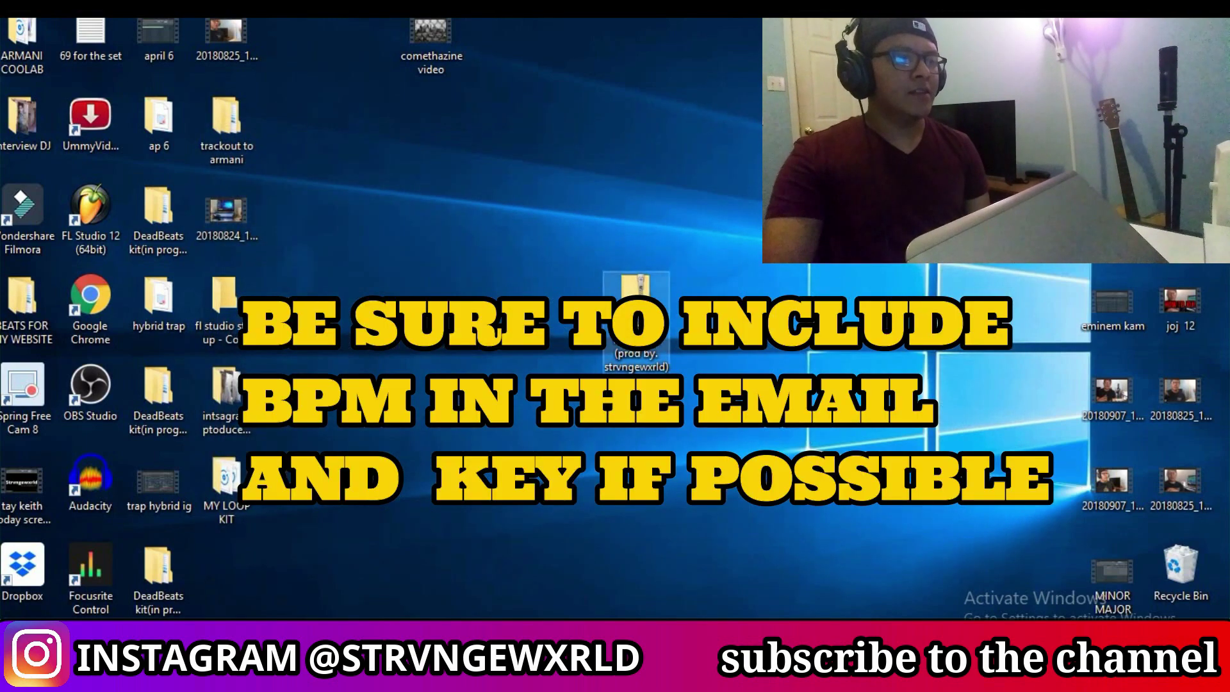
double_click(639, 322)
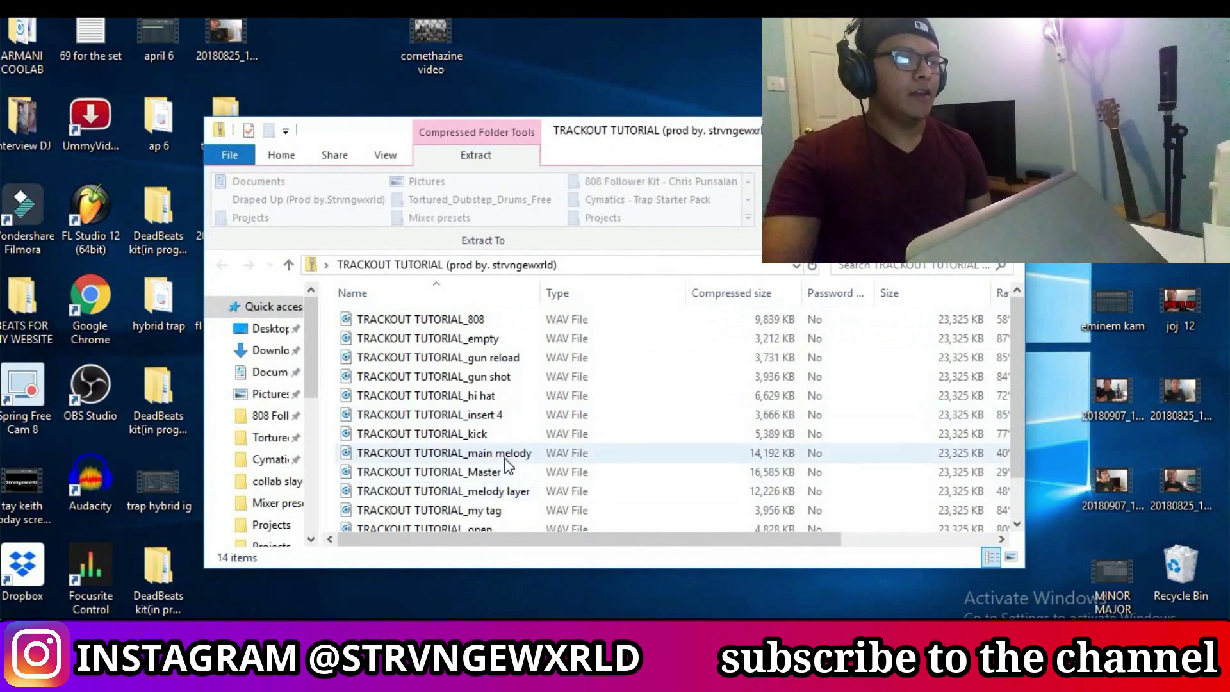